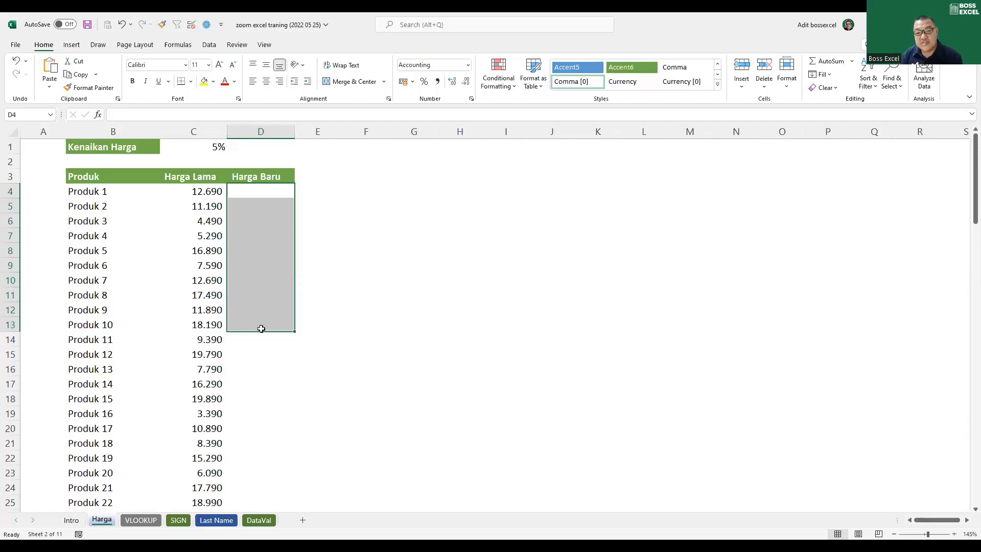
Examine the first rows of the Harga Lama column and the empty Harga Baru cells beside them
left_click_drag(202, 191, 209, 324)
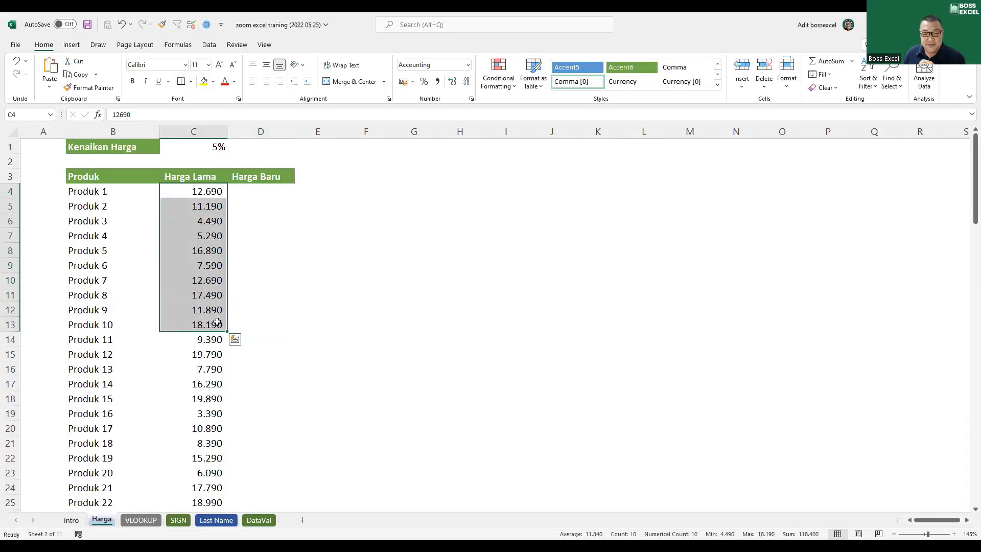
left_click(193, 192)
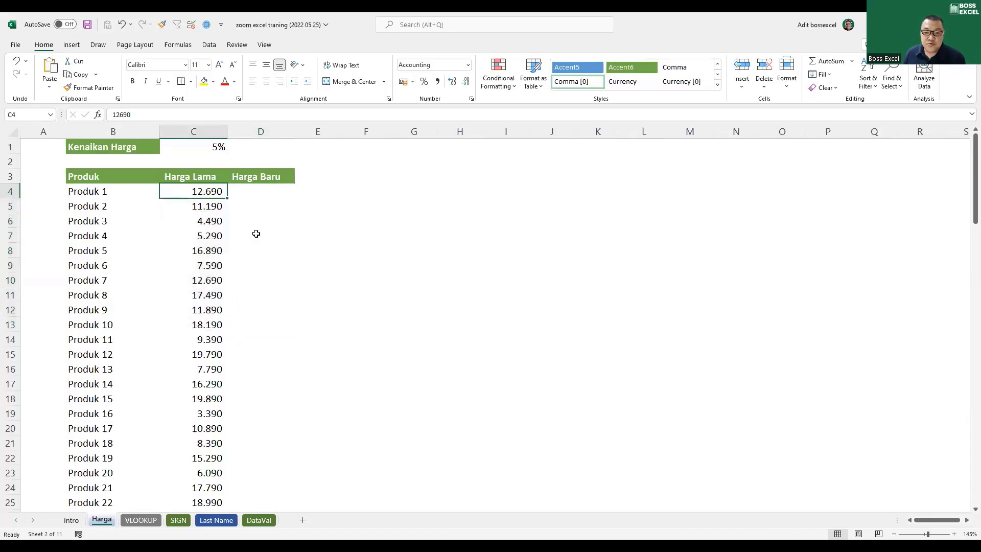
scroll(268, 240, "up", 3, "ctrl")
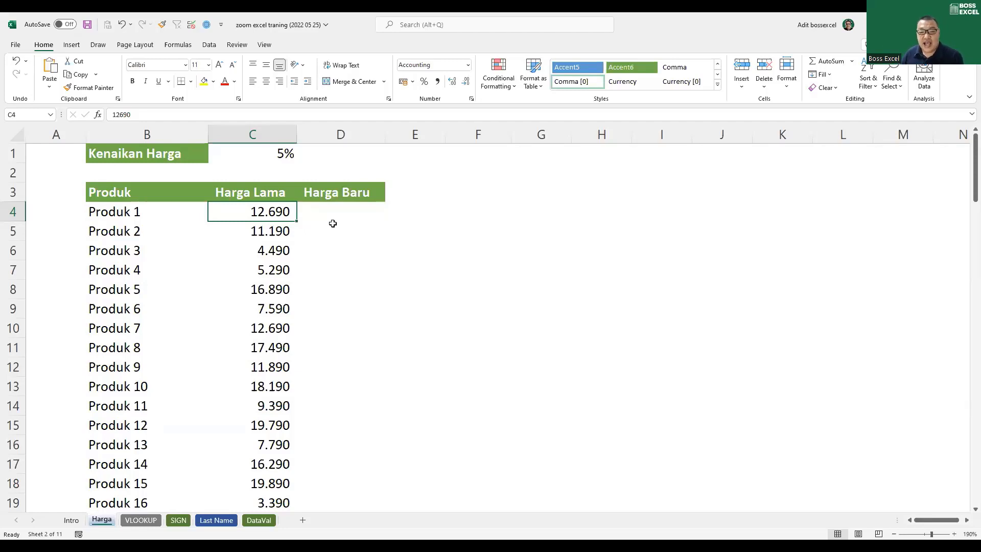
left_click_drag(337, 210, 379, 332)
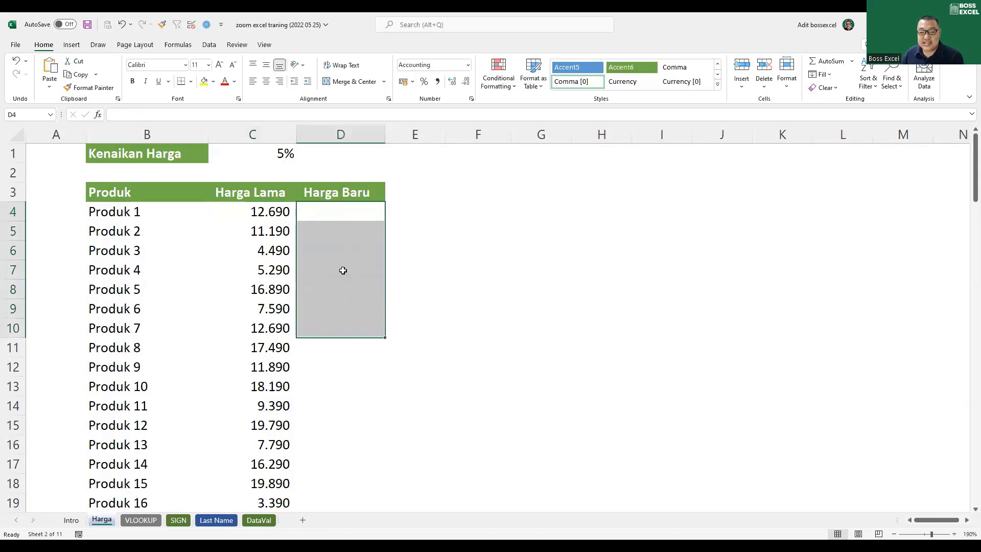
left_click_drag(276, 213, 286, 328)
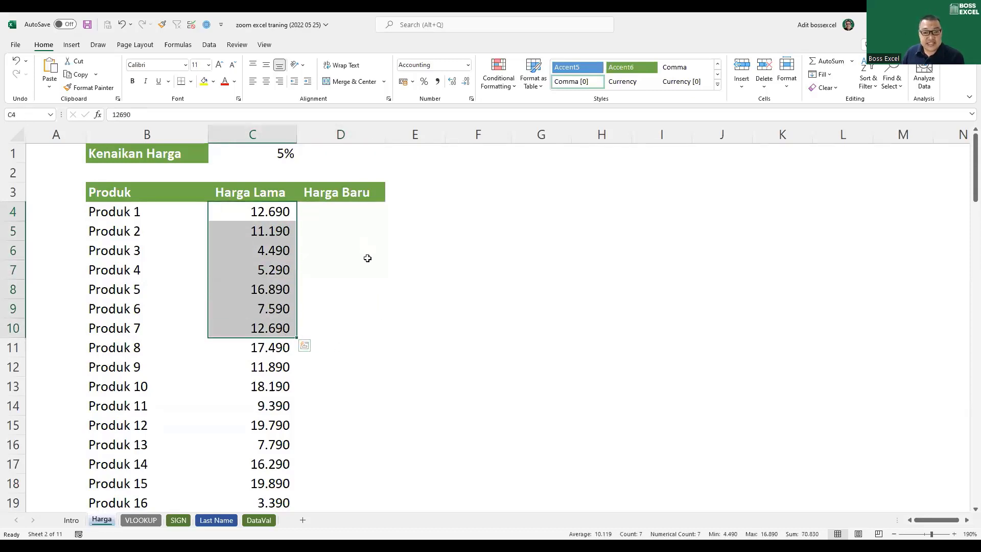
left_click(353, 222)
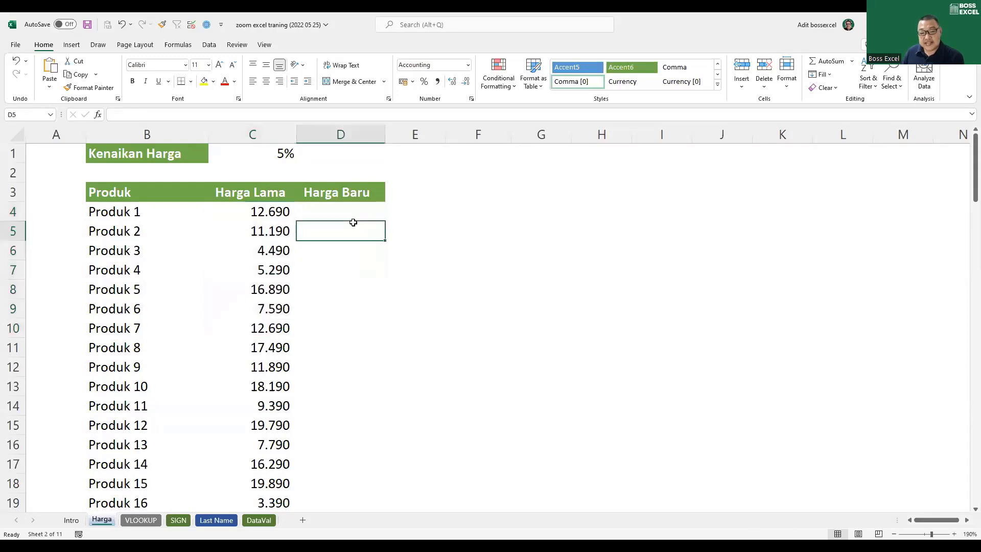
Check how far the product list extends, from Produk 1 to its last row and back to the header
left_click(135, 213)
scroll(174, 313, "down", 5)
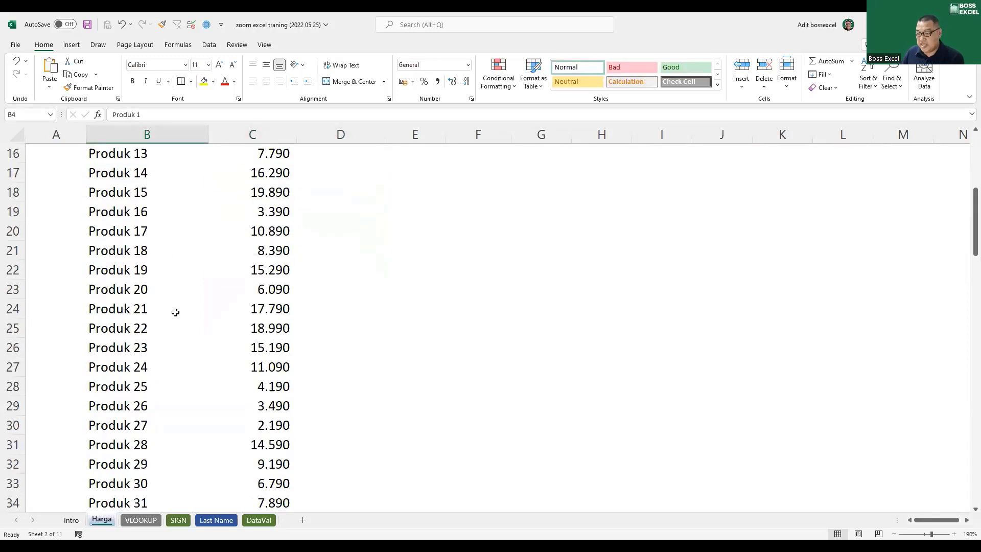
scroll(174, 311, "up", 5)
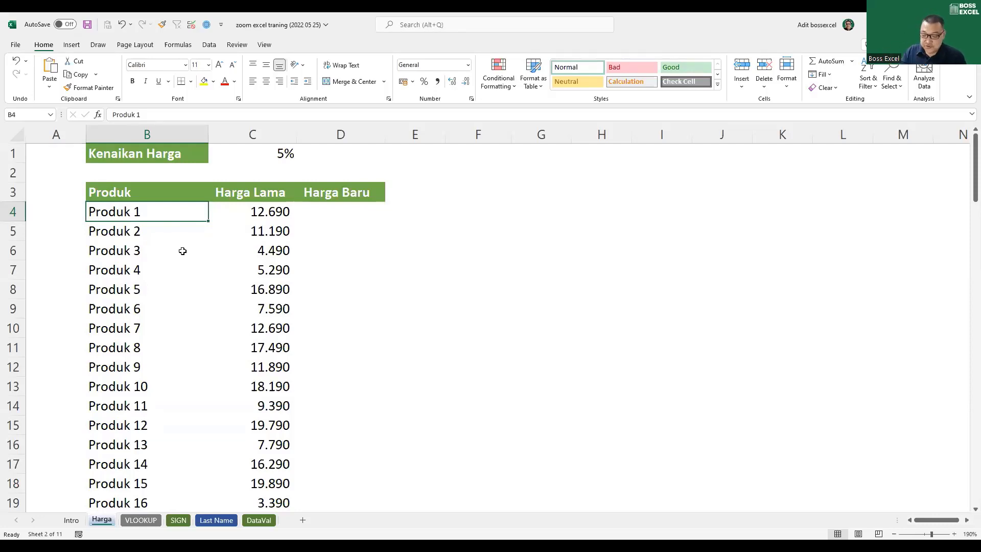
key("ctrl+Down")
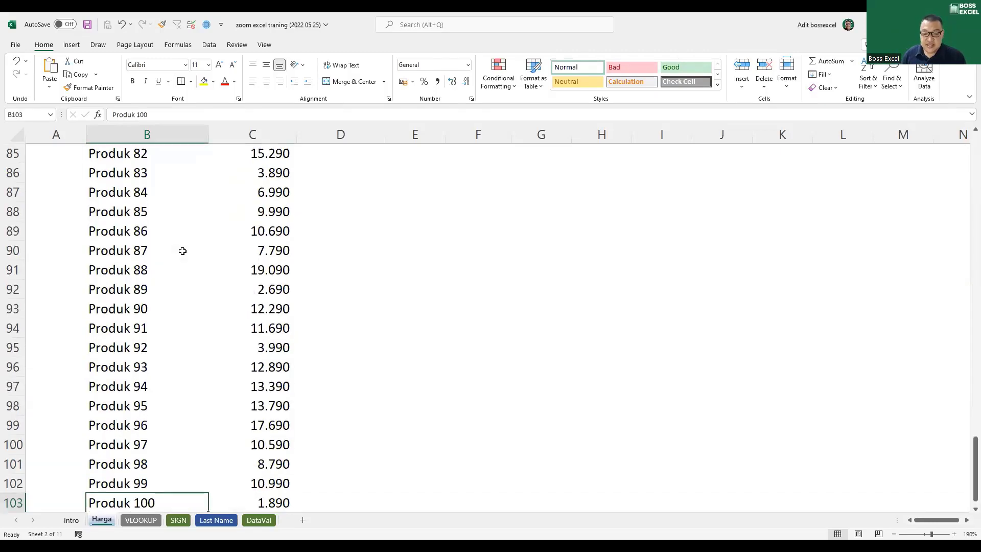
scroll(172, 382, "down", 1)
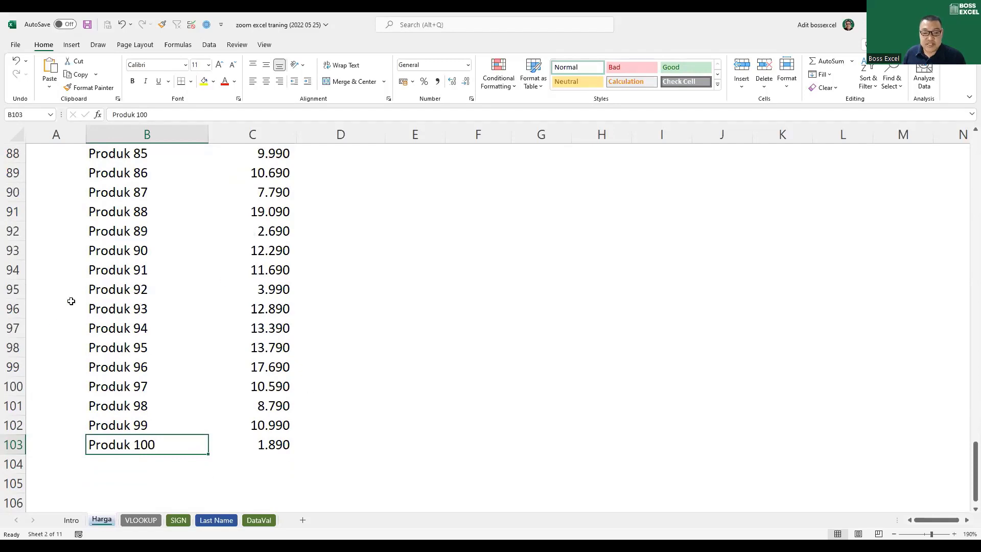
scroll(283, 396, "down", 1)
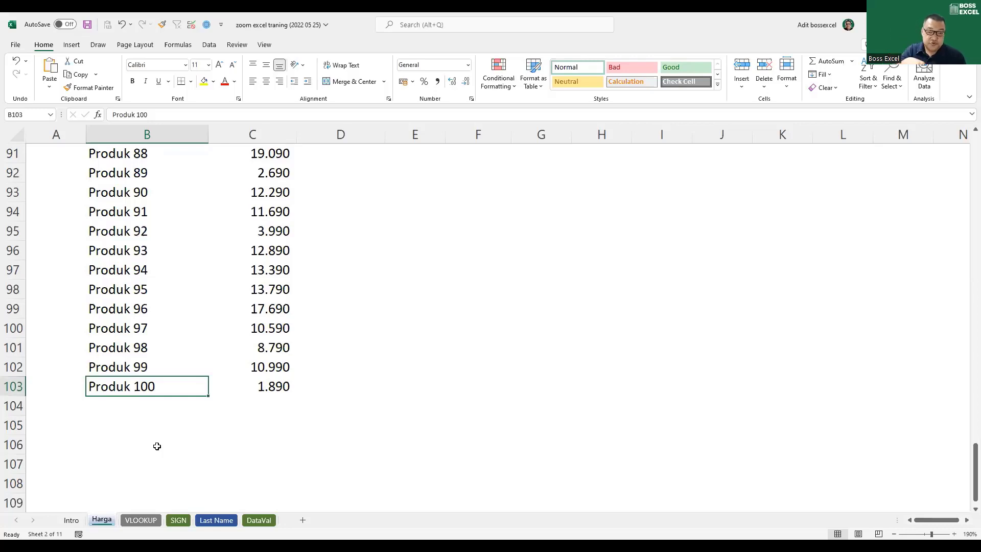
key("ctrl+Up")
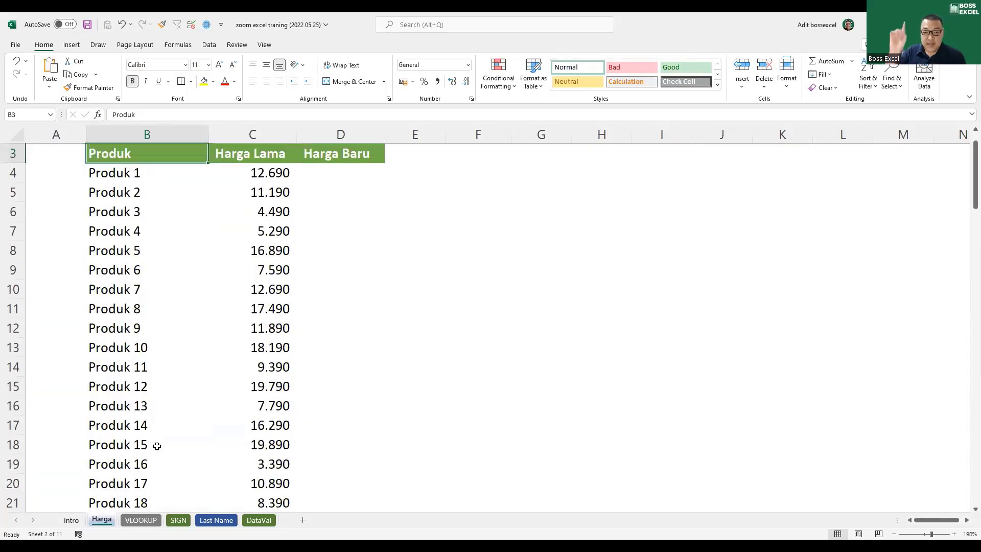
scroll(219, 409, "up", 1)
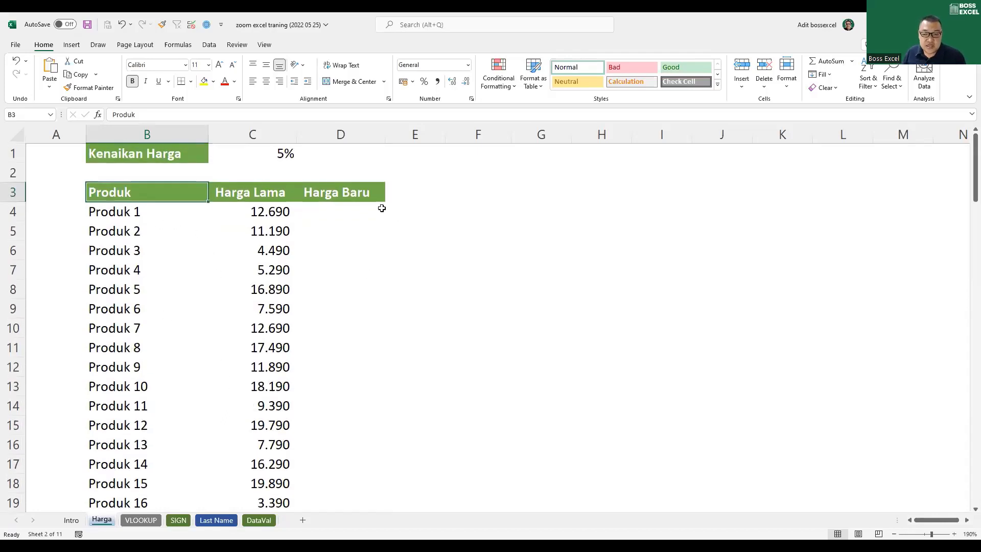
Review the cells for the price calculation: the Harga Baru cells, the Harga Lama values and the Kenaikan Harga percentage in C1
left_click(345, 209)
left_click(337, 230)
left_click(339, 251)
left_click(347, 287)
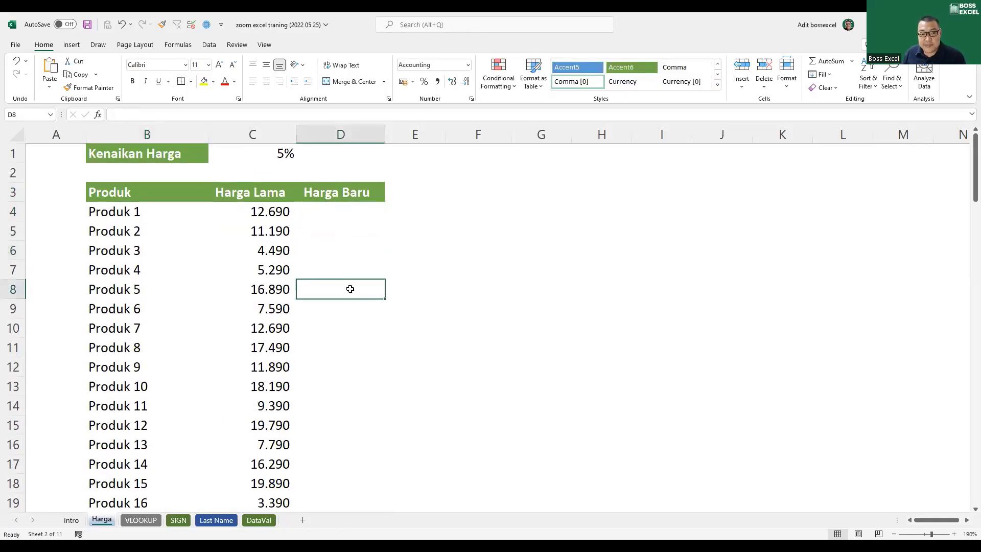
left_click(356, 213)
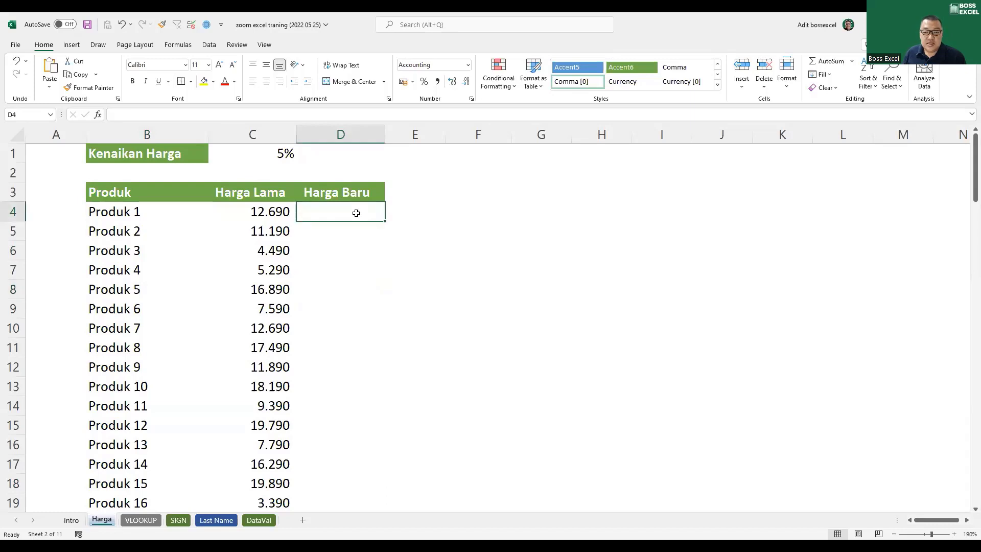
left_click_drag(263, 199, 280, 305)
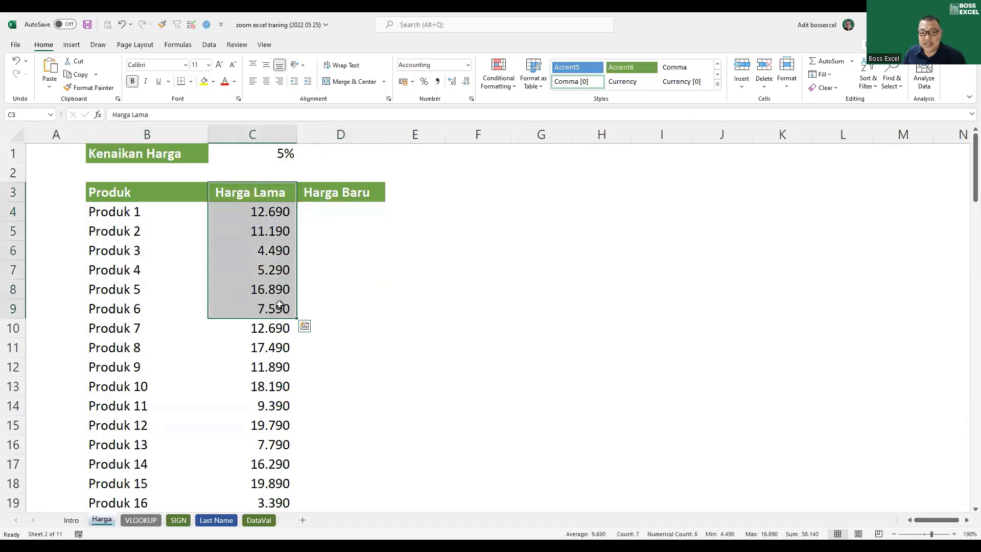
left_click(284, 154)
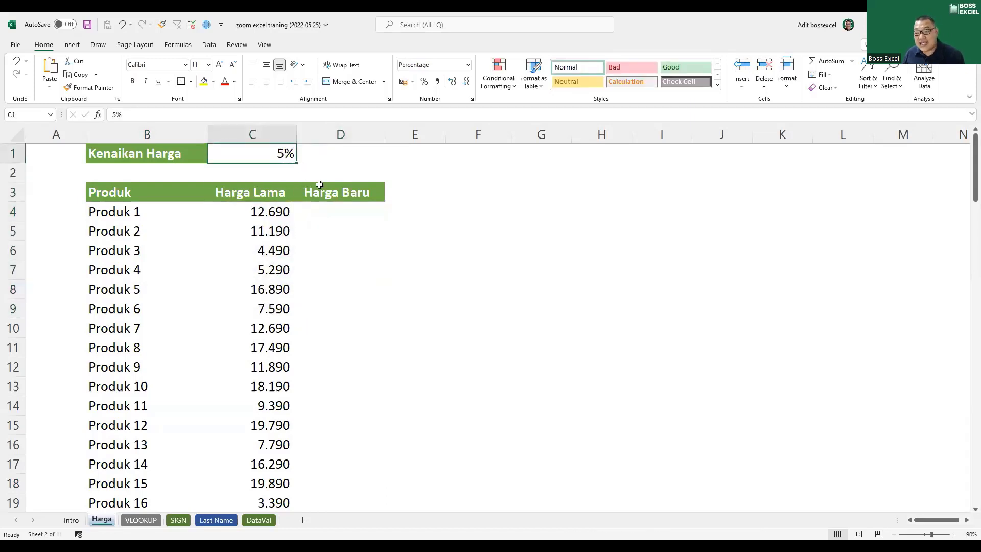
Enter the formula =C4*(1+C1) in D4 to calculate the new price of Produk 1
left_click(342, 218)
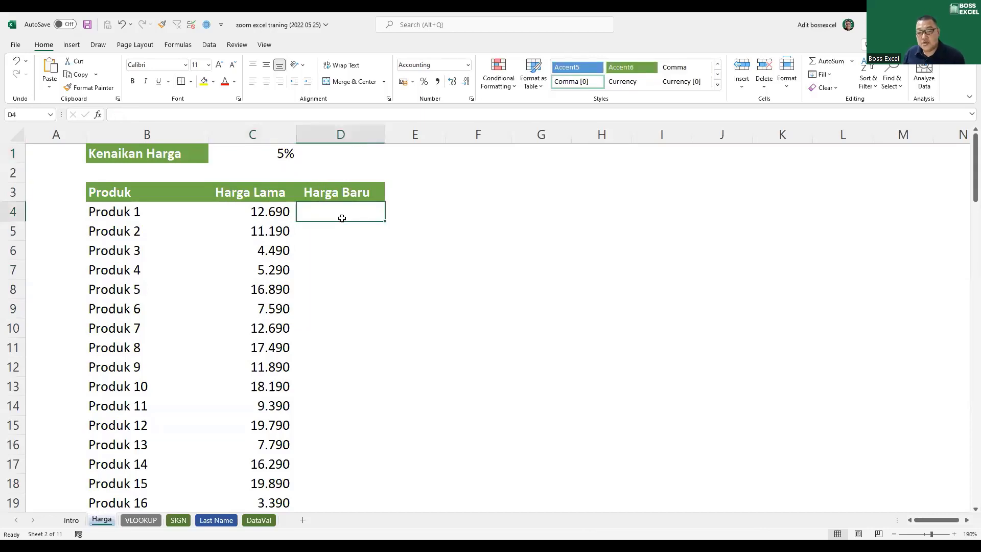
type("=")
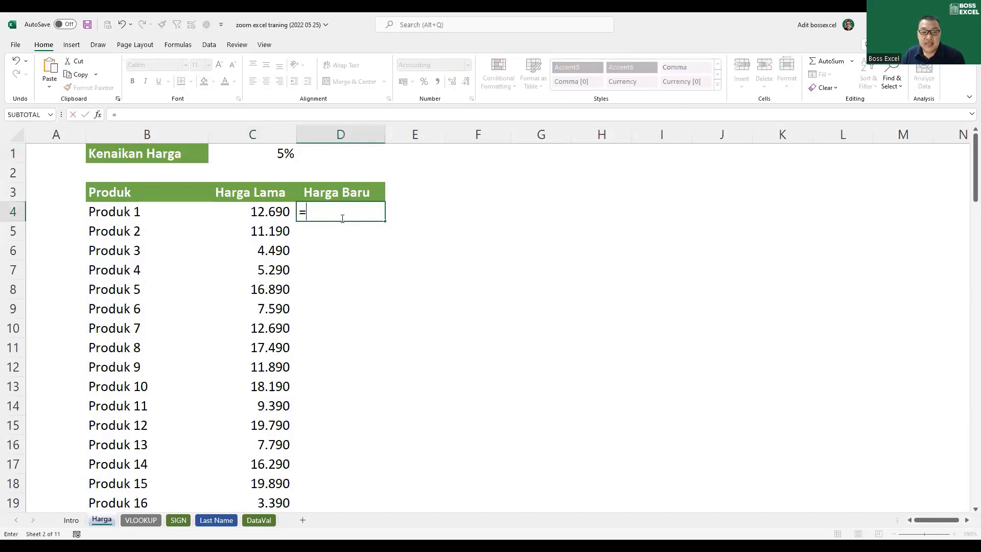
key("Left")
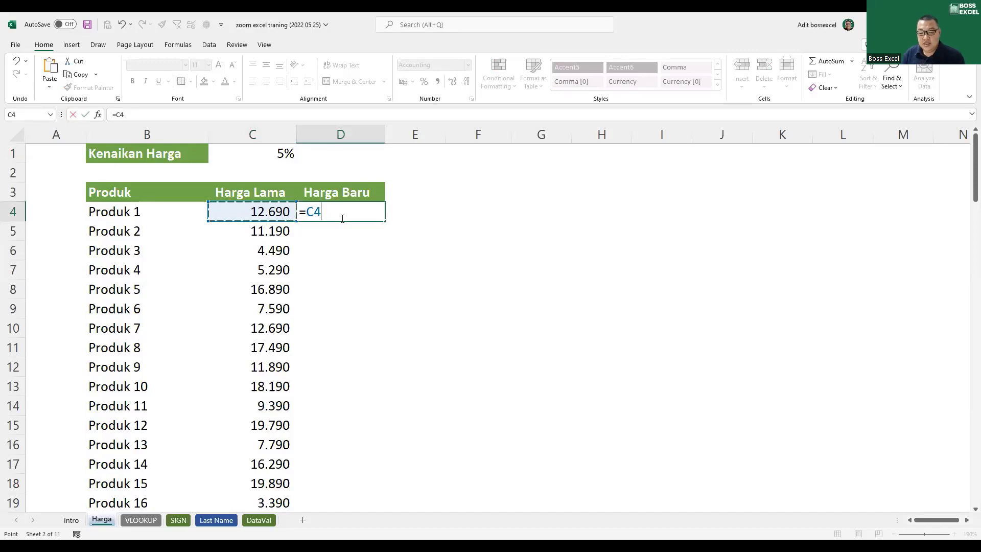
type("*")
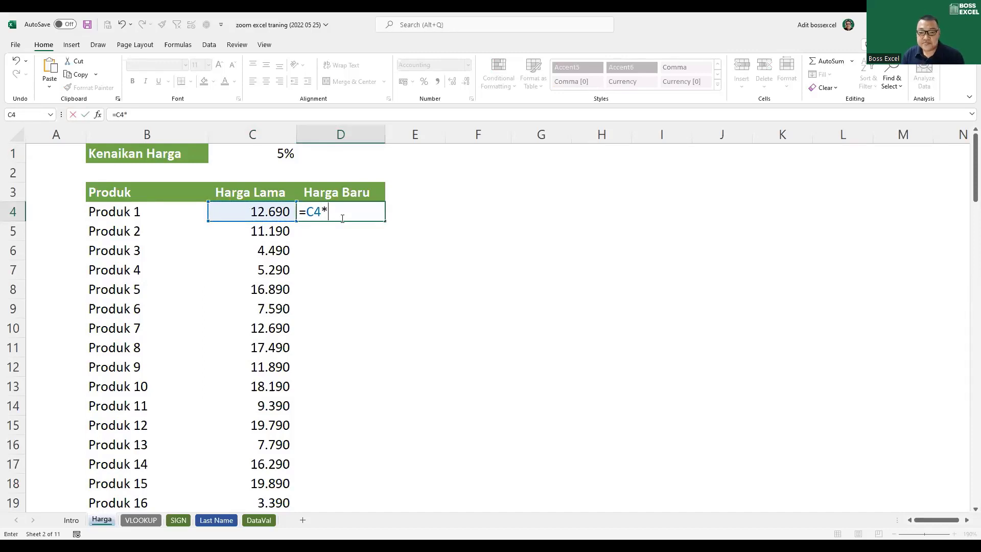
type("(1+")
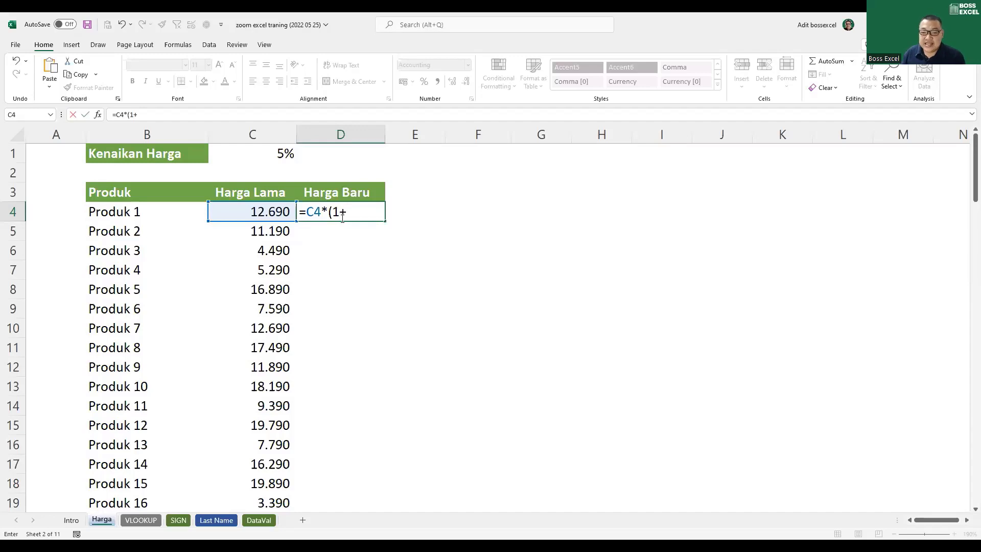
left_click(285, 157)
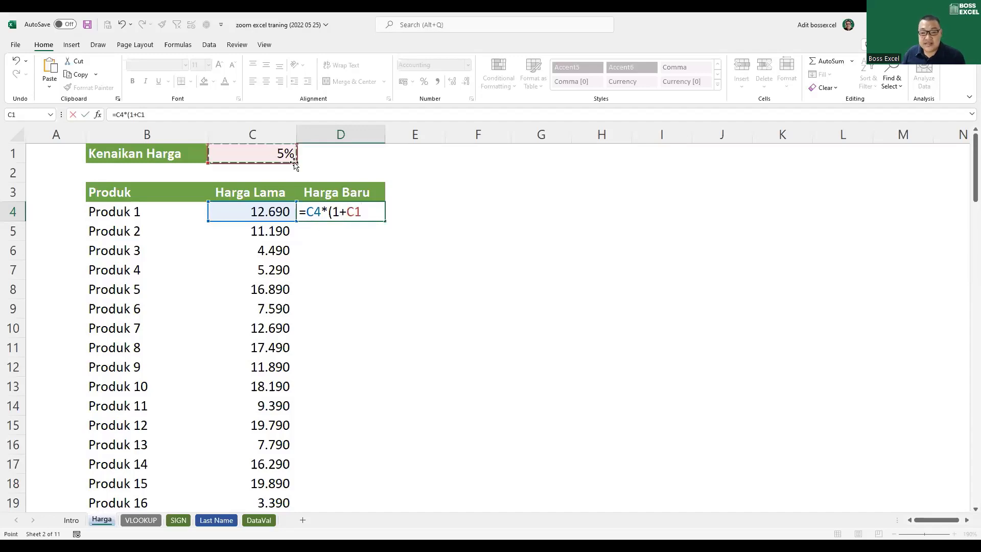
type(")")
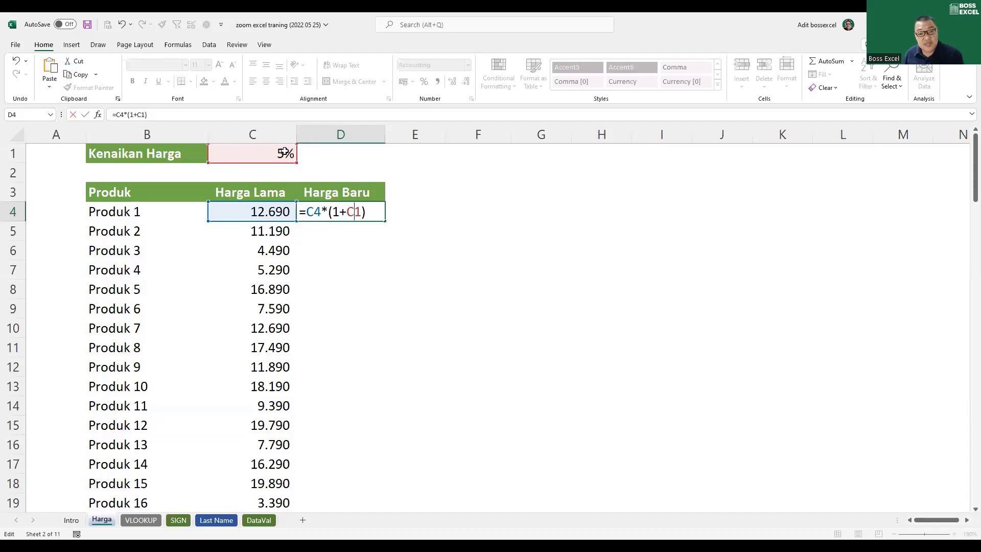
key("Return")
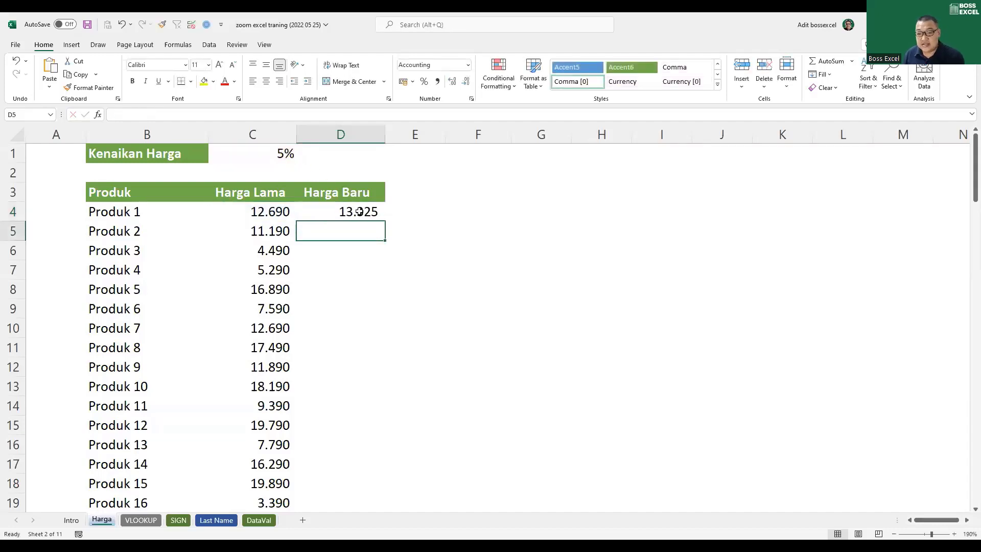
Copy the new-price formula from D4 down to D5 and inspect the copied formula
left_click(360, 212)
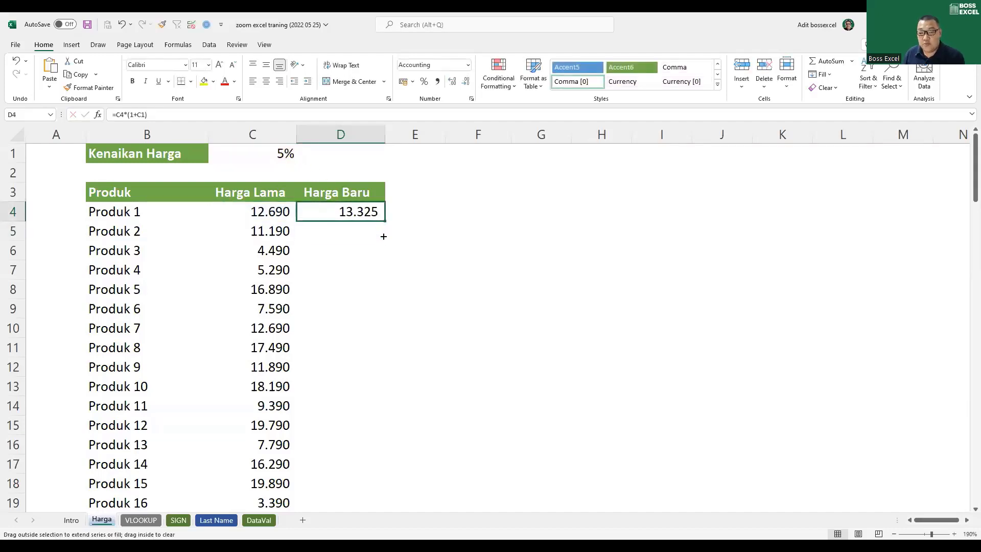
left_click_drag(383, 235, 384, 239)
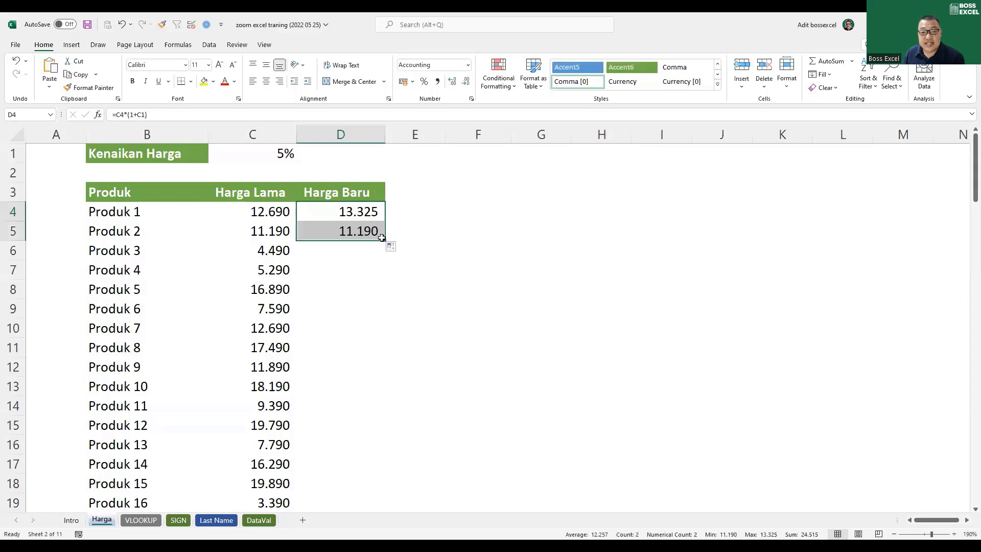
left_click(368, 231)
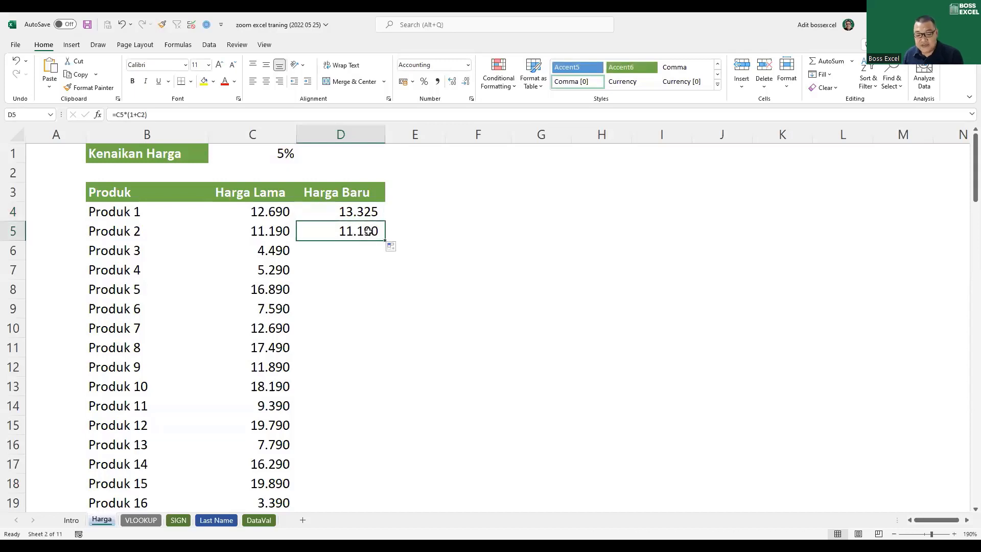
Try to repoint the percentage reference in D5's formula from C2 to C1
double_click(368, 231)
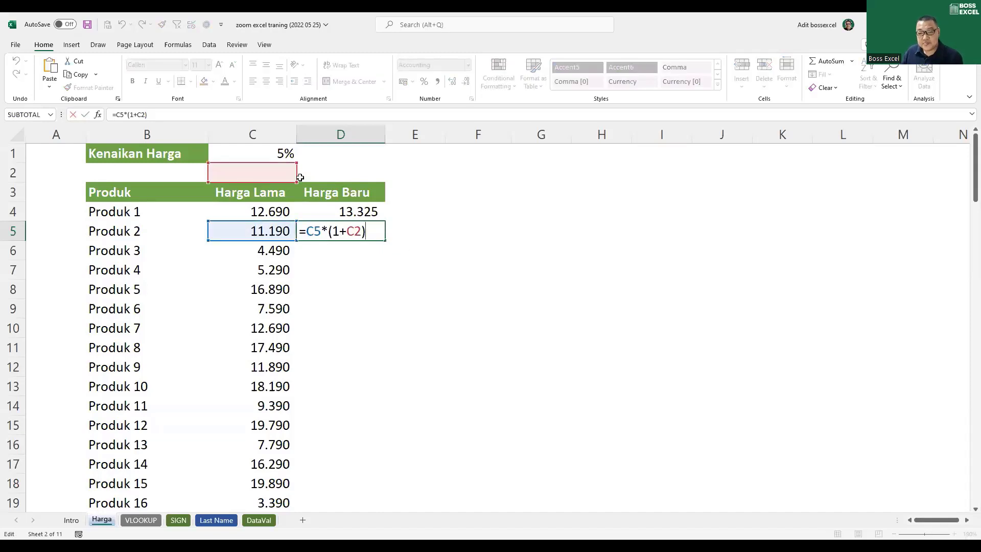
left_click_drag(299, 177, 267, 153)
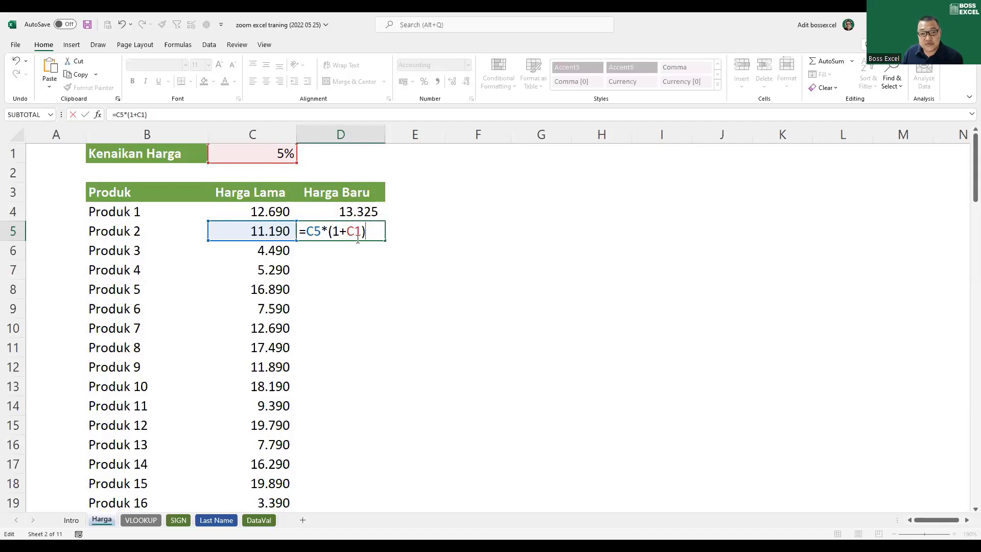
key("ctrl+Return")
key("Up")
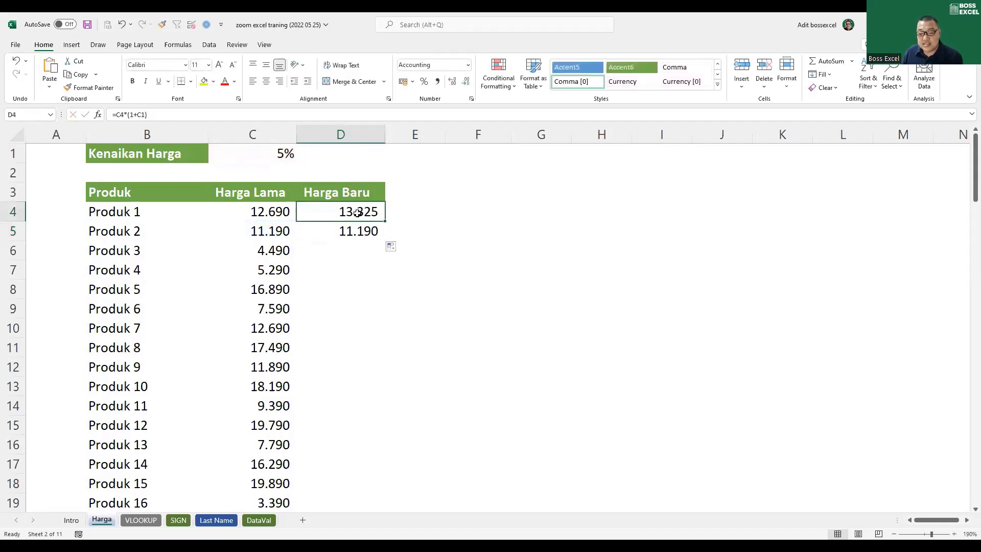
Cycle the C1 reference in D4's formula through its locking variants and settle on the row-locked form =C4*(1+C$1)
key("F2")
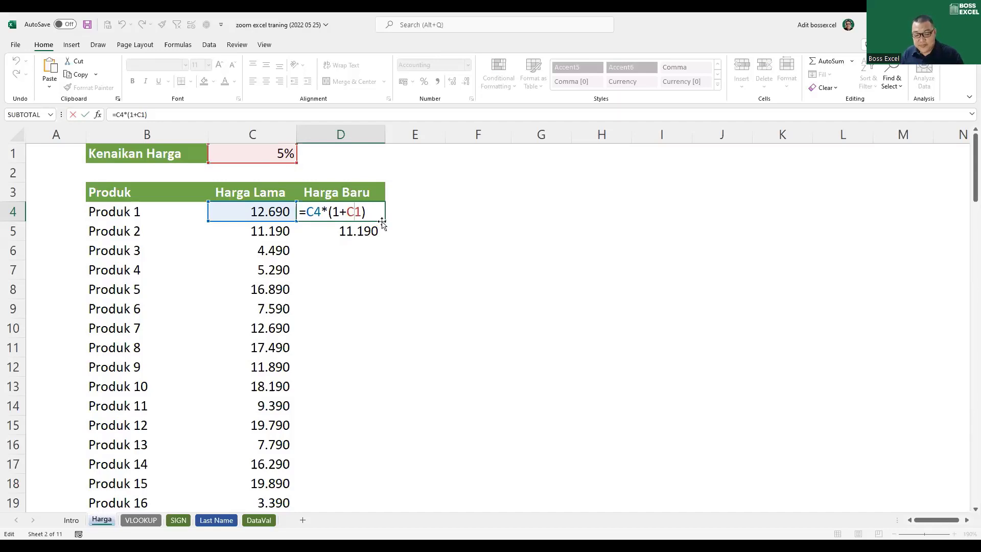
type("$")
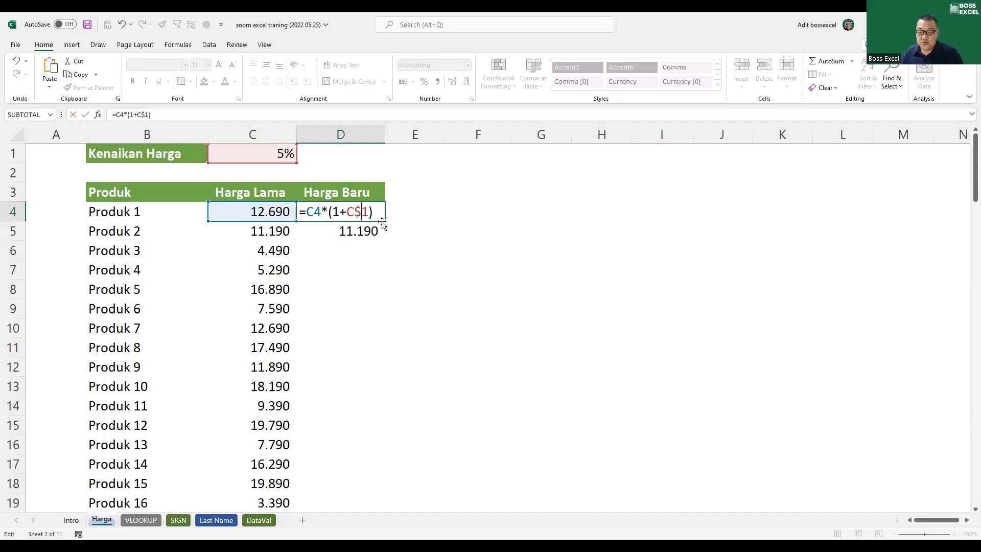
key("BackSpace")
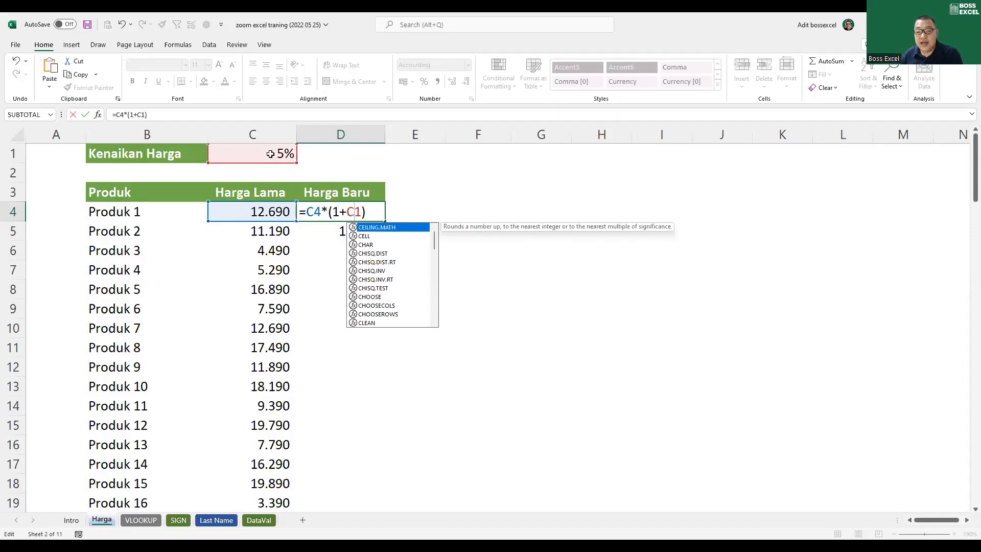
key("F4")
key("F4")
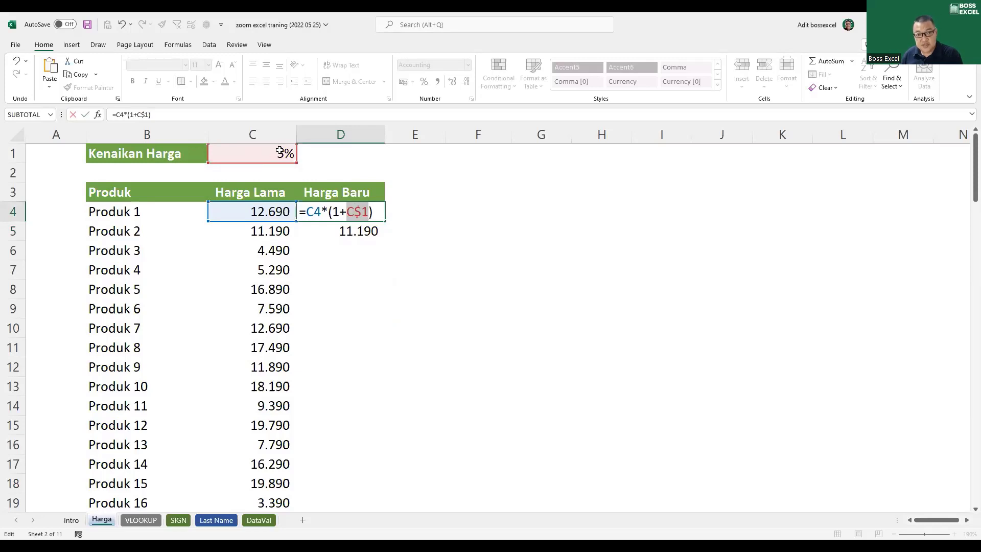
key("F4")
key("F4")
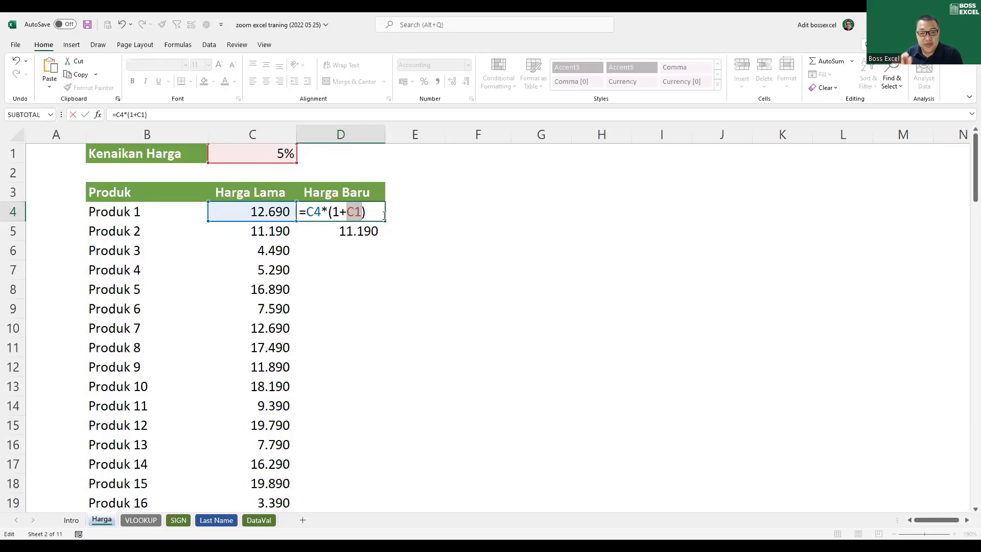
key("F4")
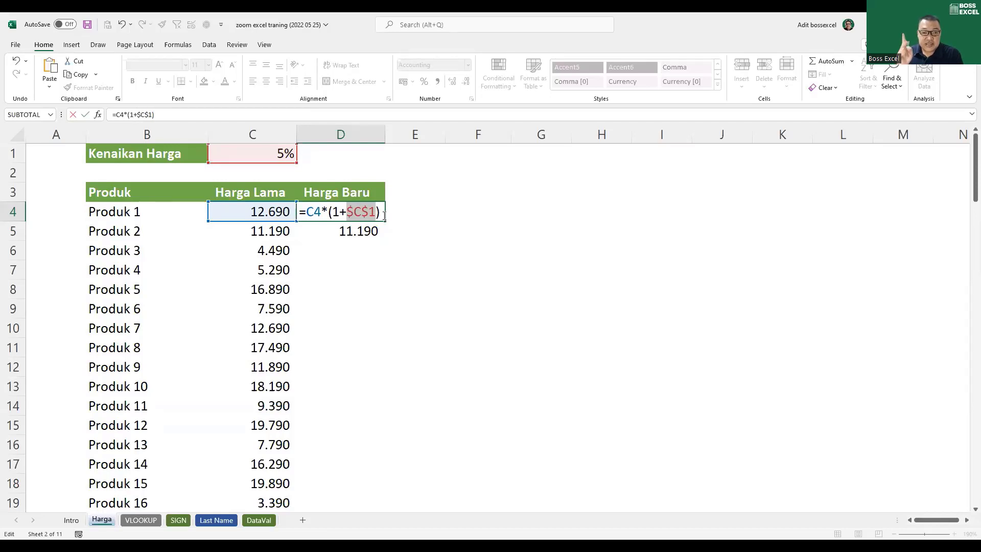
key("F4")
key("F4")
key("F4")
key("F4")
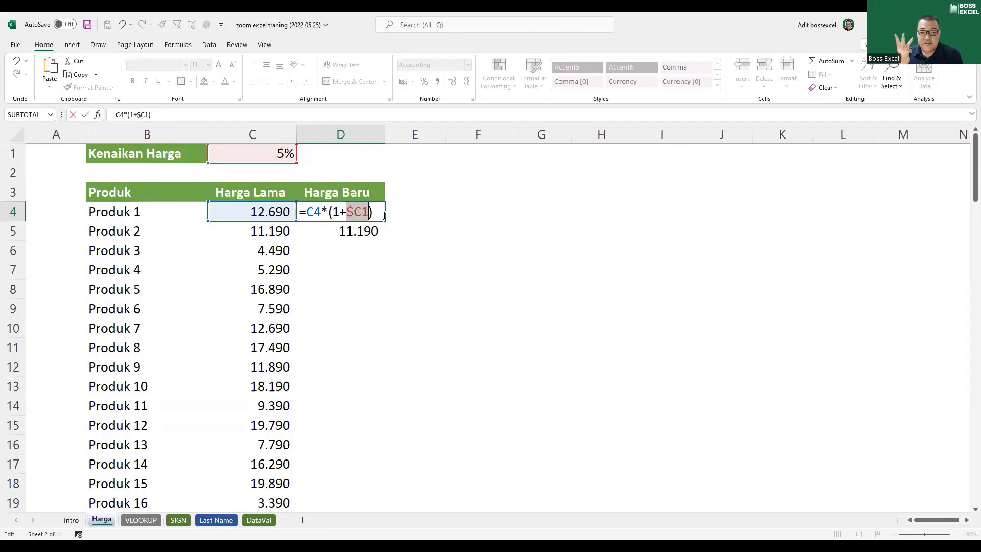
key("F4")
key("F4")
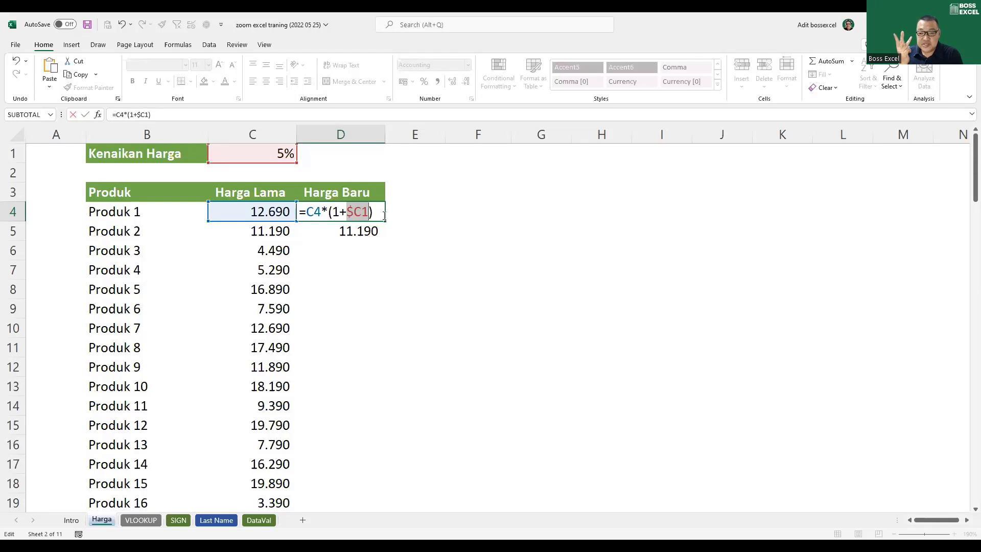
key("F4")
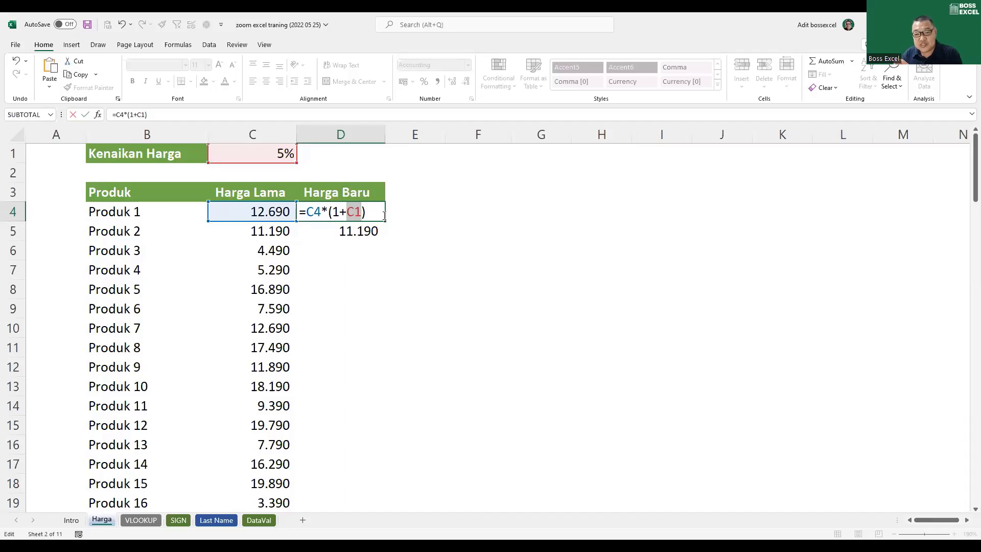
key("F4")
key("F4")
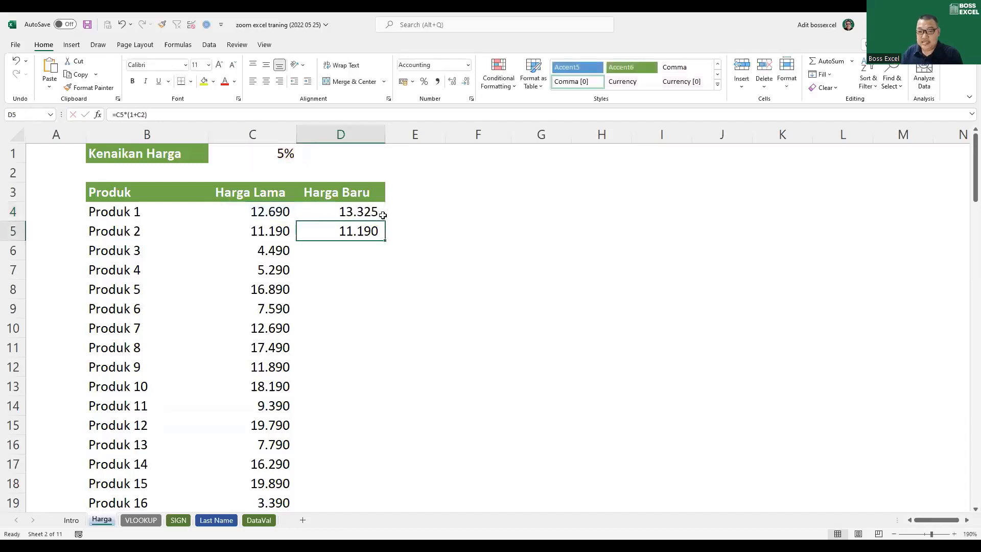
key("ctrl+Return")
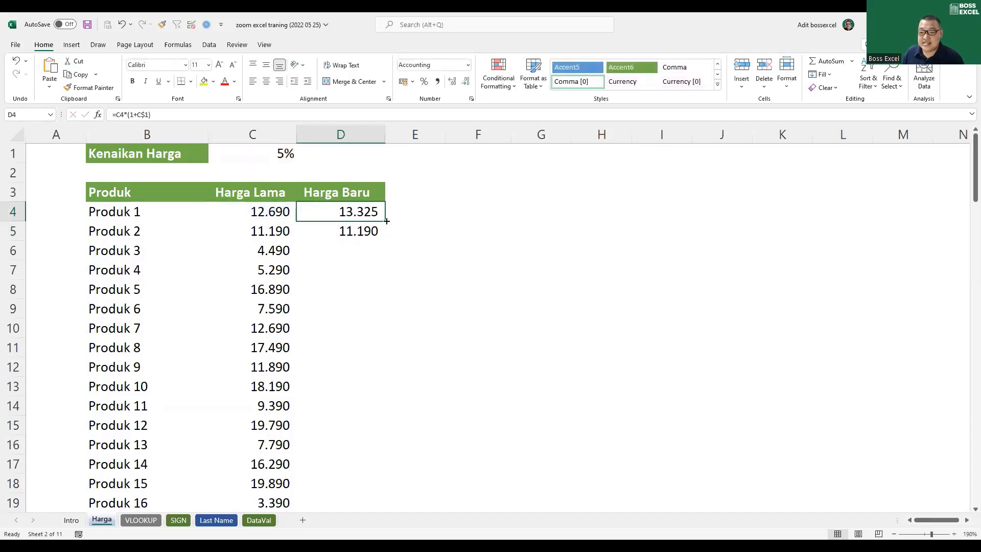
Copy the row-locked formula from D4 down to D5 and inspect the references in the copied formula
left_click_drag(385, 222, 383, 240)
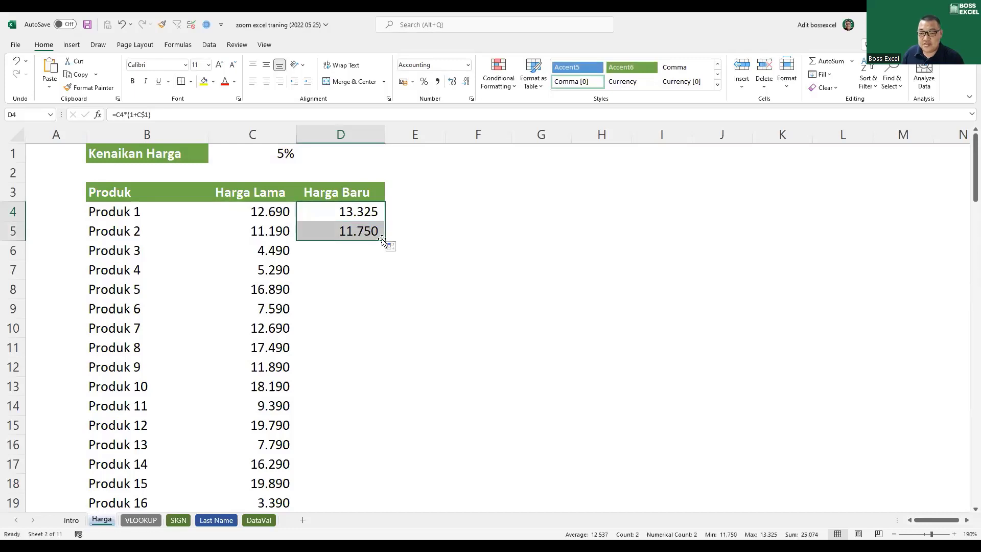
left_click(373, 231)
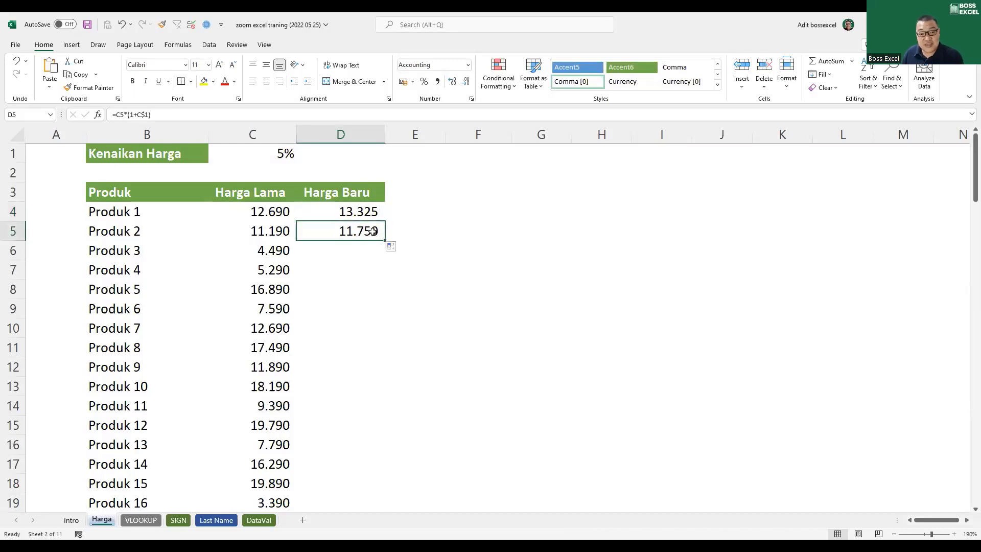
double_click(373, 231)
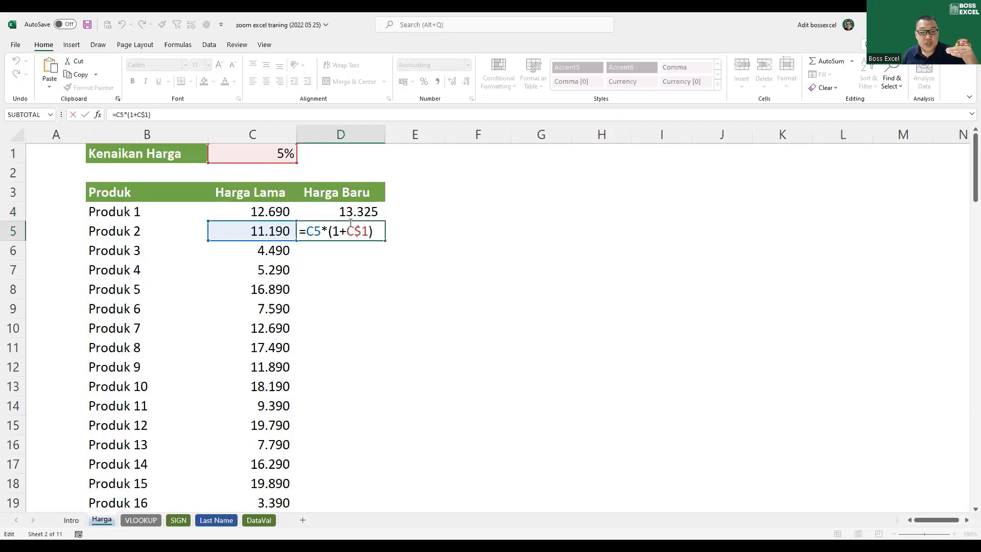
key("Return")
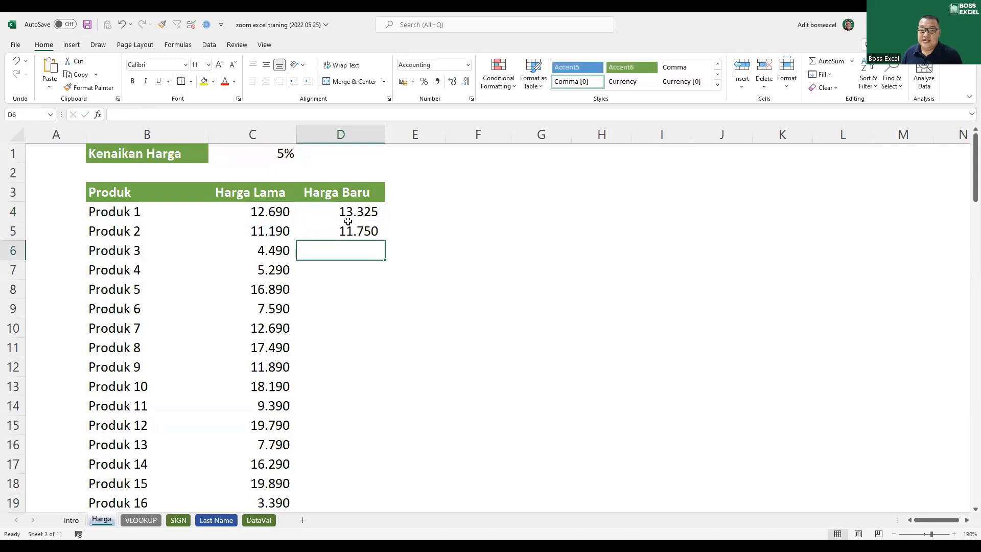
Fill the new-price formula from D5 down to all remaining products and inspect the copied formula in D8
left_click(374, 231)
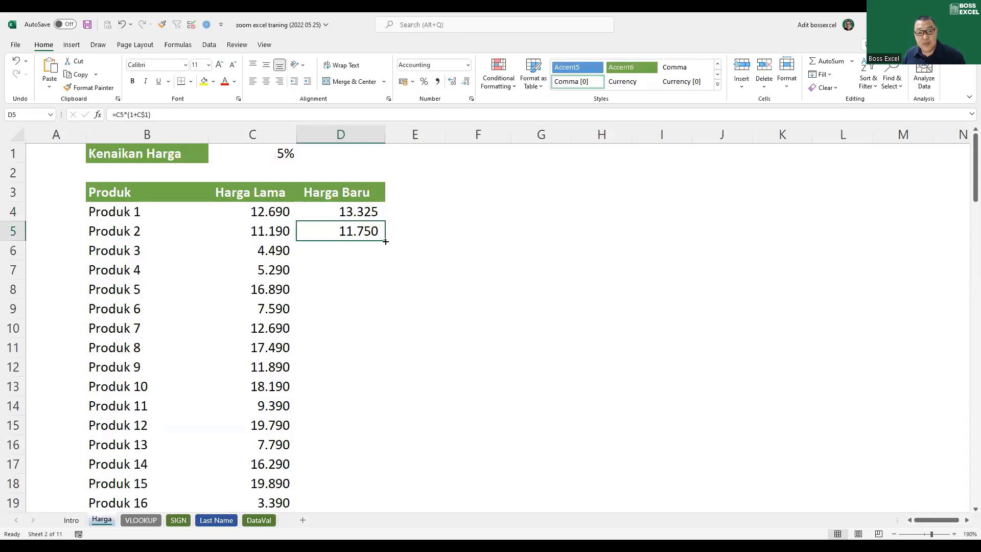
double_click(385, 241)
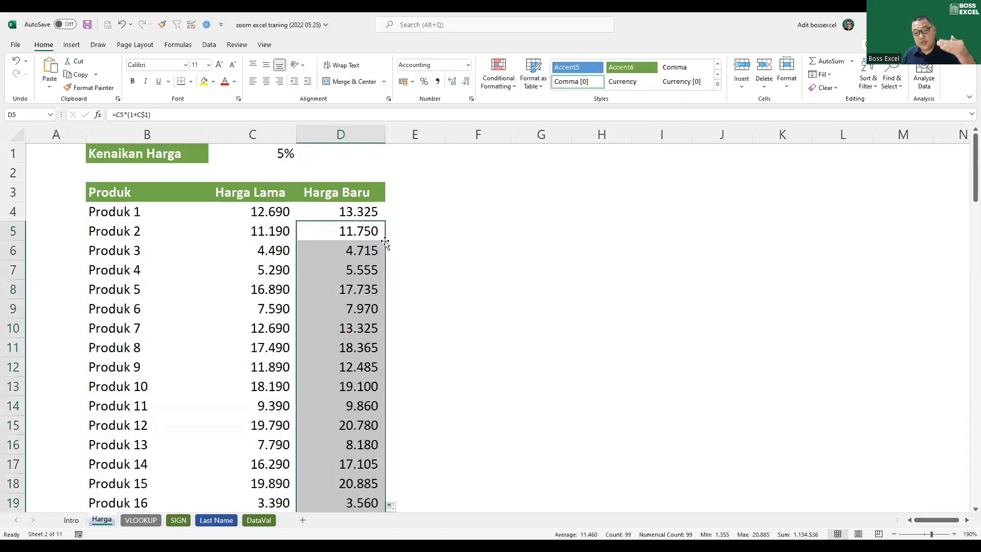
left_click(371, 230)
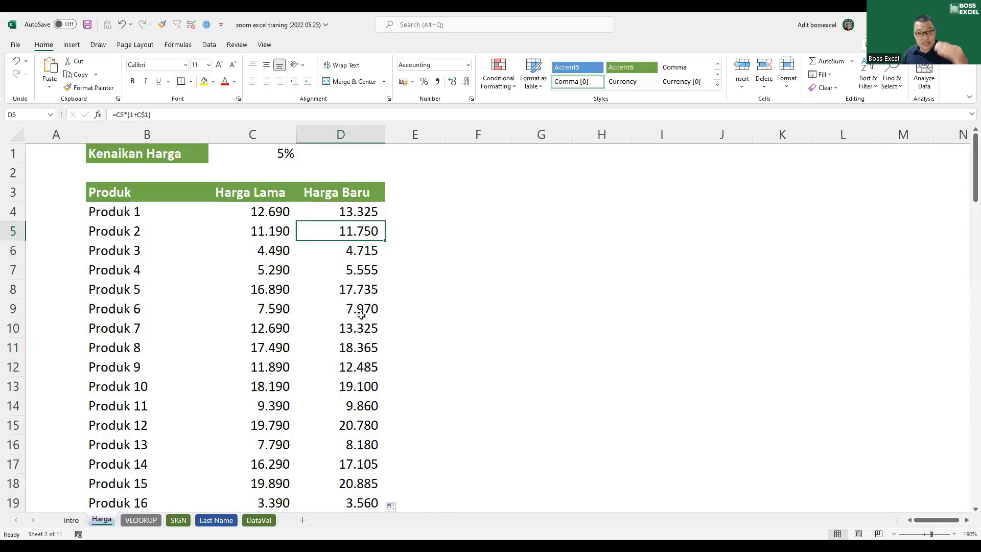
left_click(356, 290)
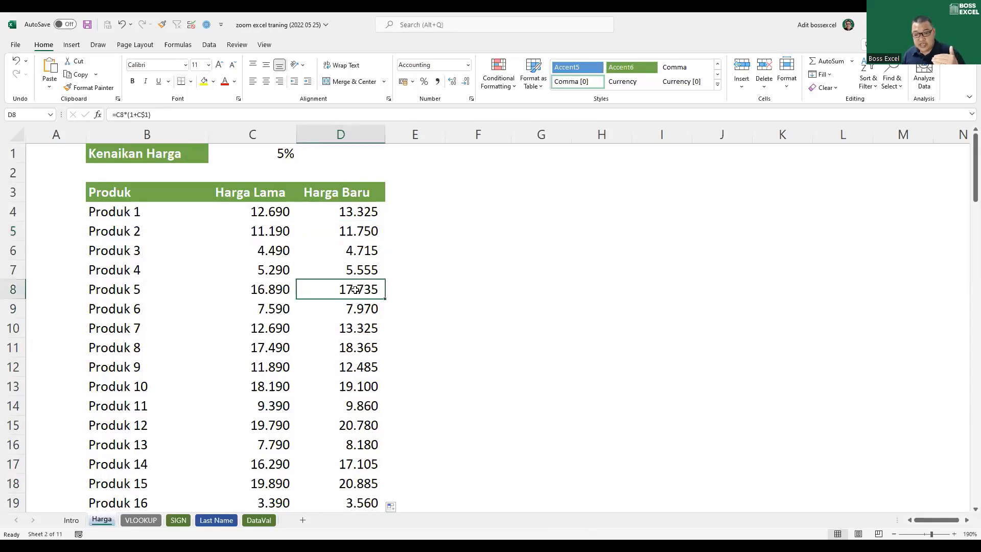
double_click(356, 289)
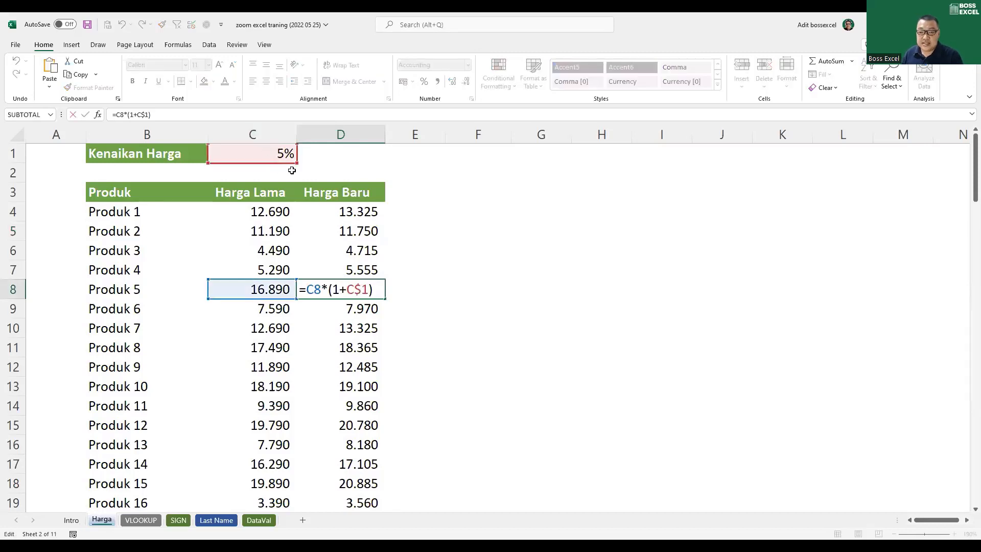
left_click(359, 211)
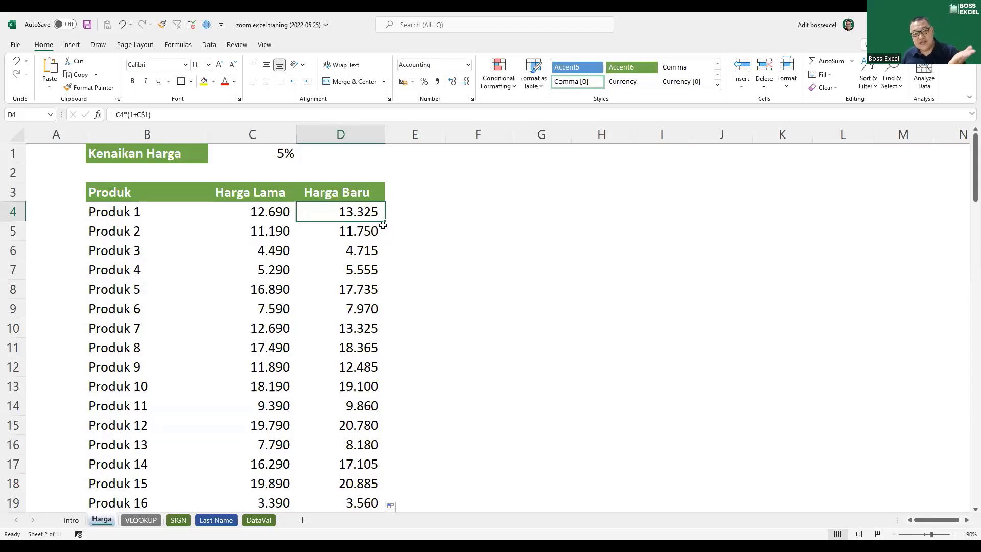
Enter the example rounded prices 13390 in E4 and 11790 in E5, and clear the contents of column E again
left_click(405, 211)
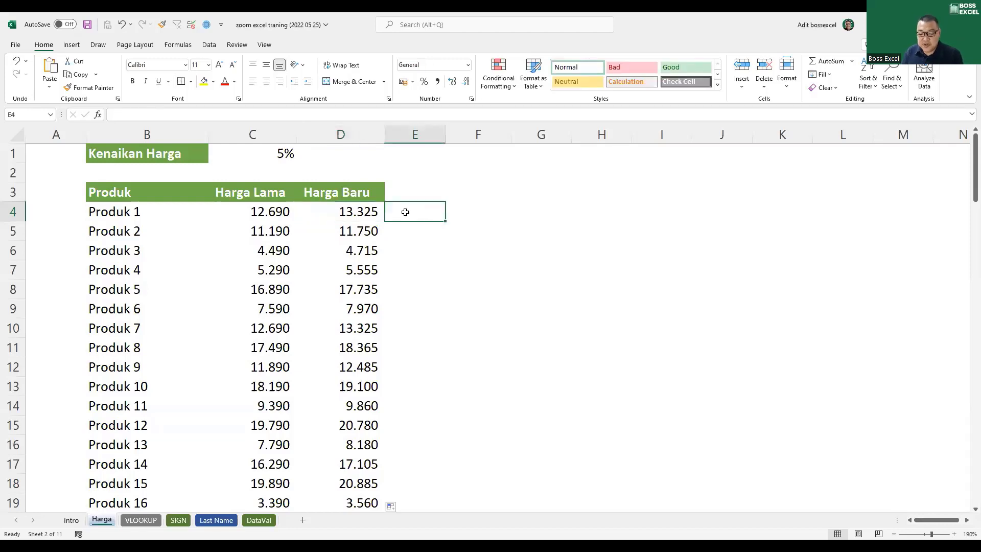
type("13390")
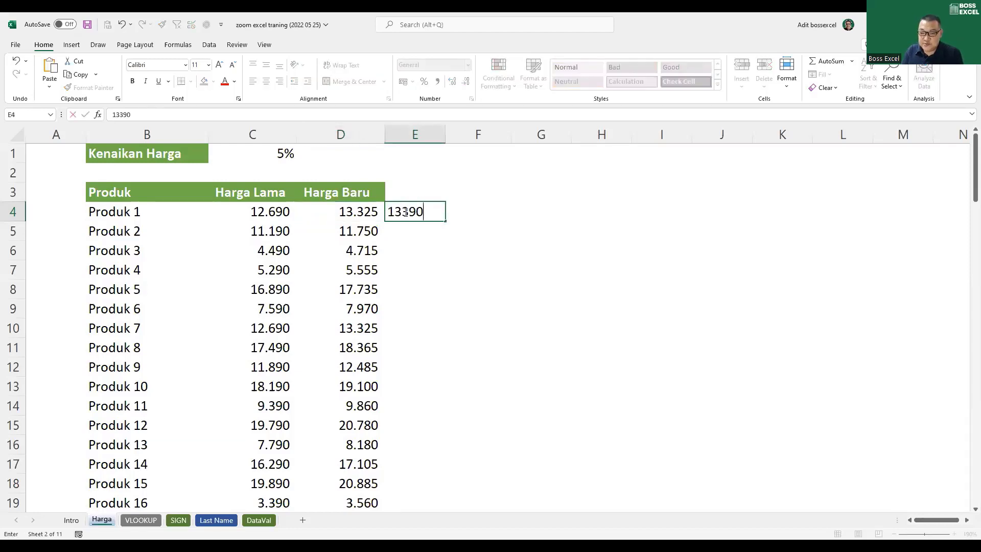
key("Return")
type("117")
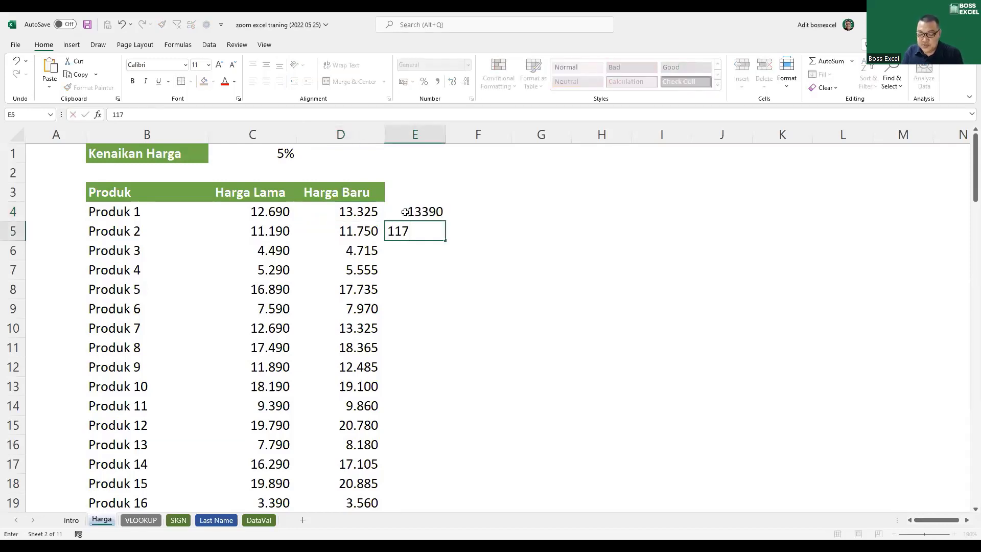
type("90")
key("Return")
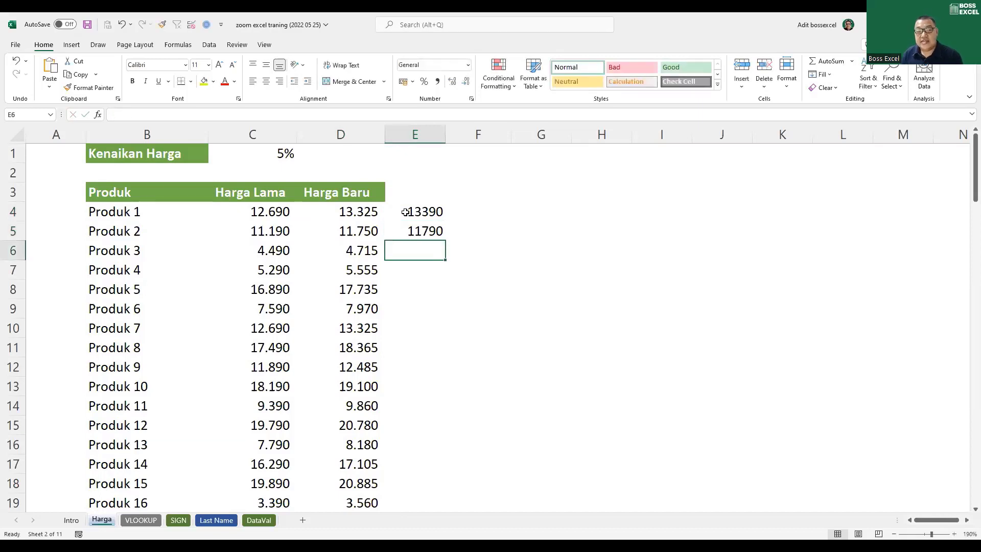
left_click(416, 133)
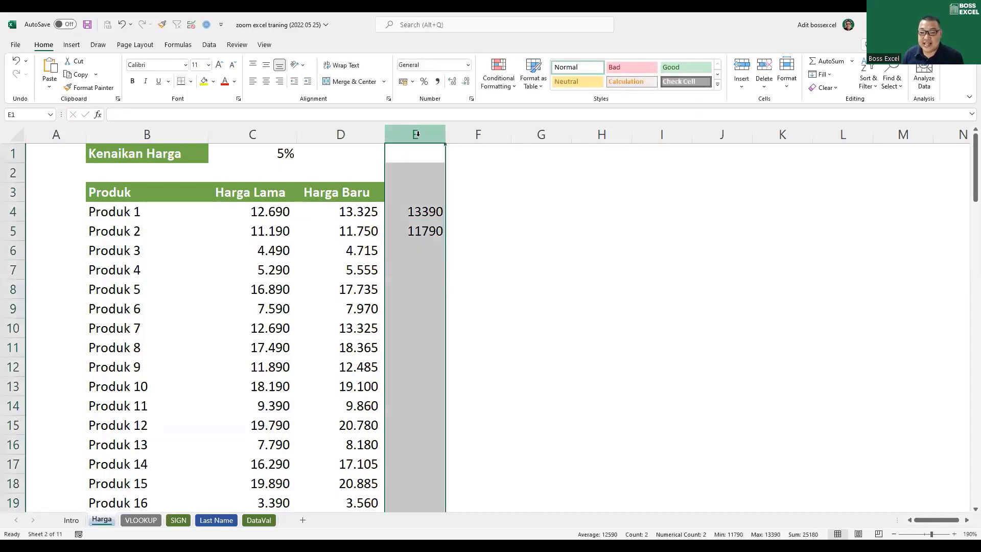
key("Delete")
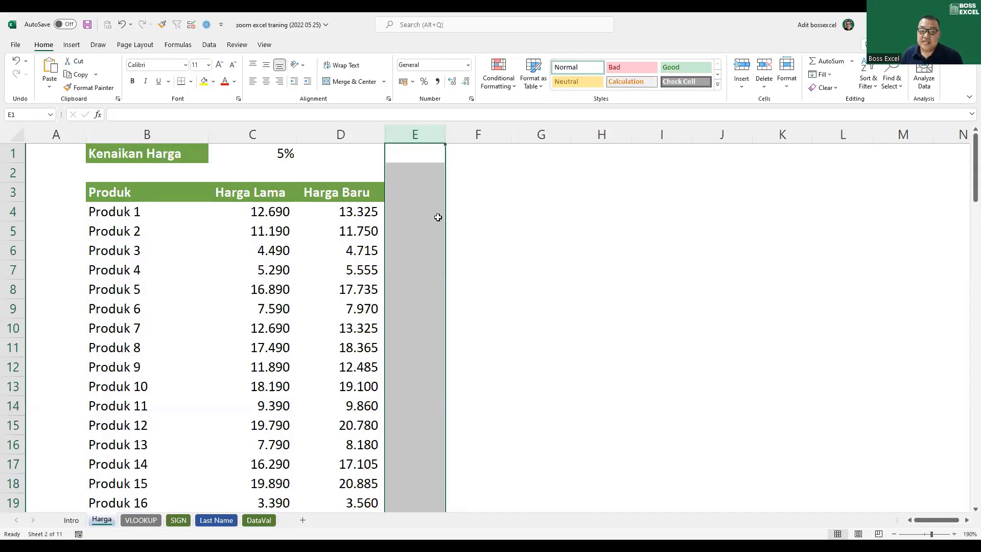
Start wrapping the new-price formula in D4 in a ROUNDUP function, placed ahead of the C4 reference
left_click(352, 208)
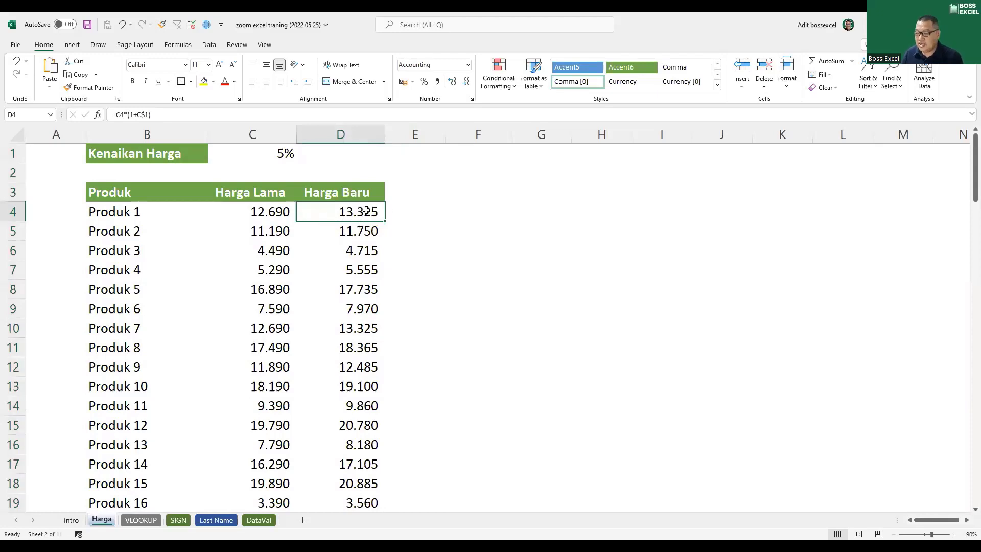
double_click(375, 219)
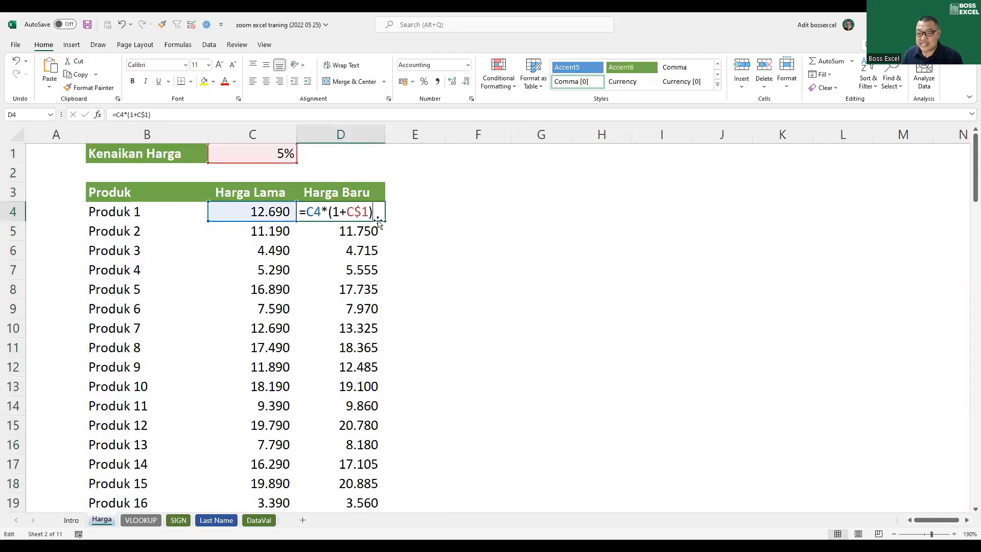
left_click(307, 211)
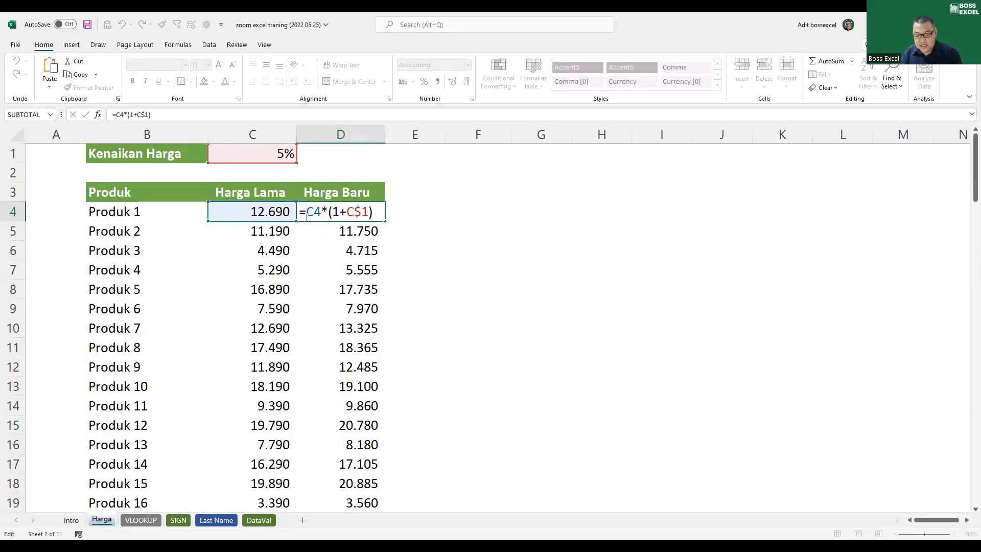
type("roundup")
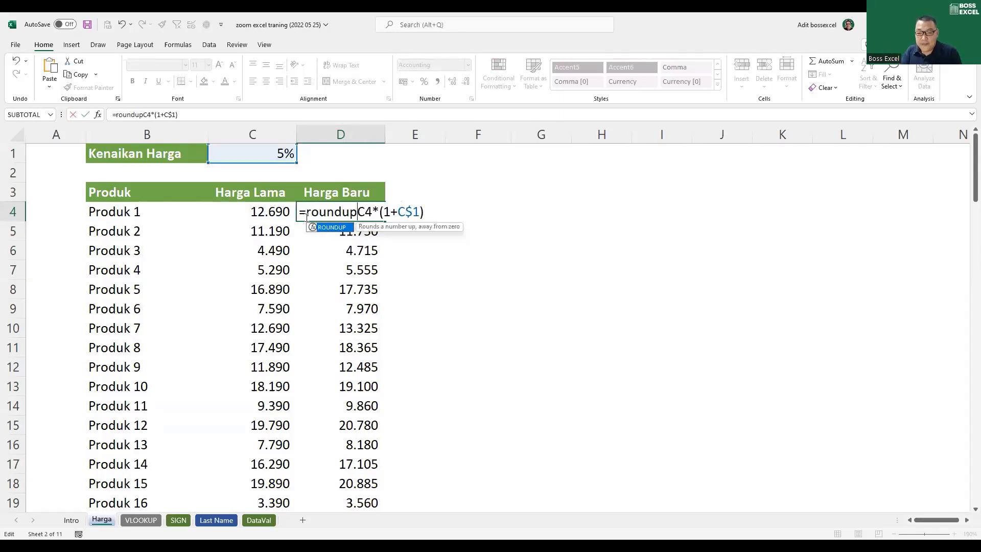
key("Tab")
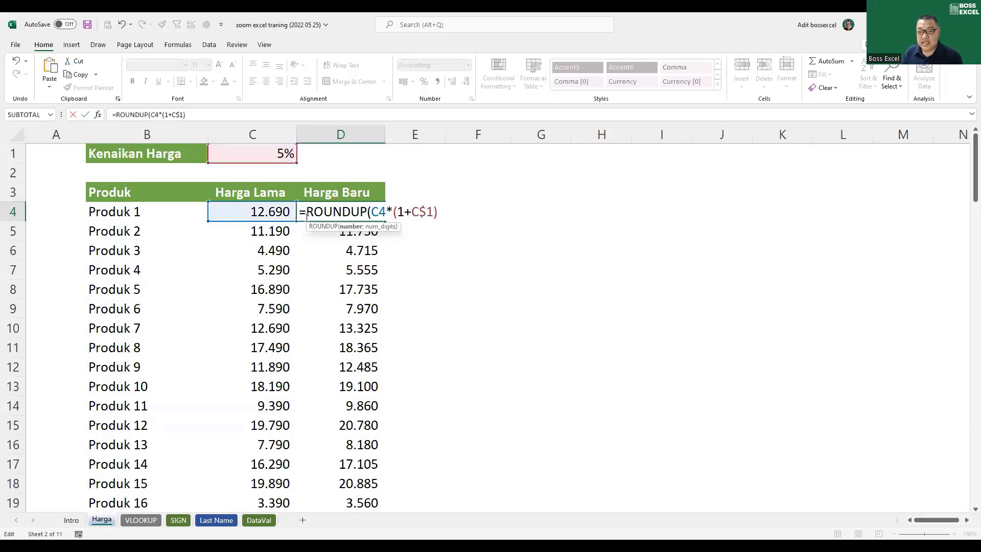
key("BackSpace")
key("BackSpace")
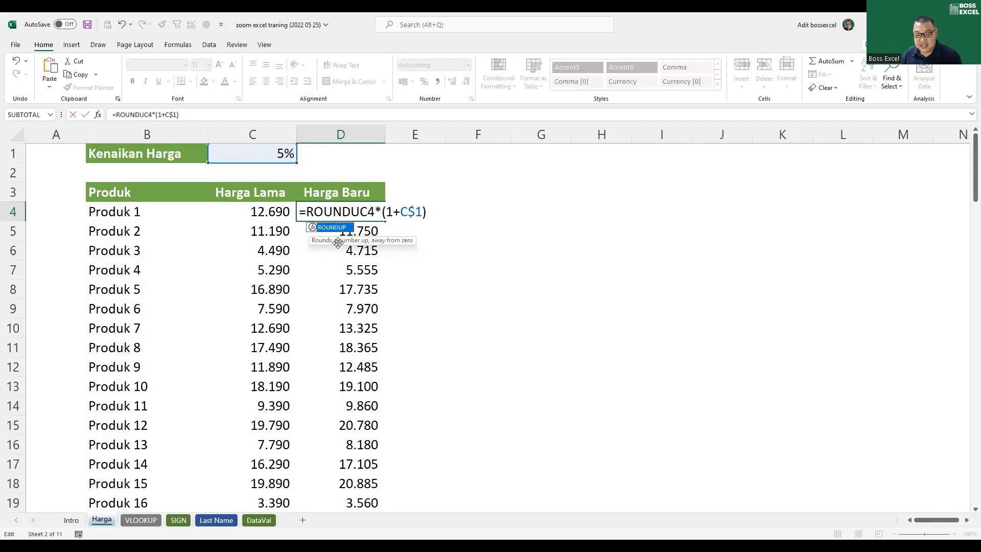
key("Tab")
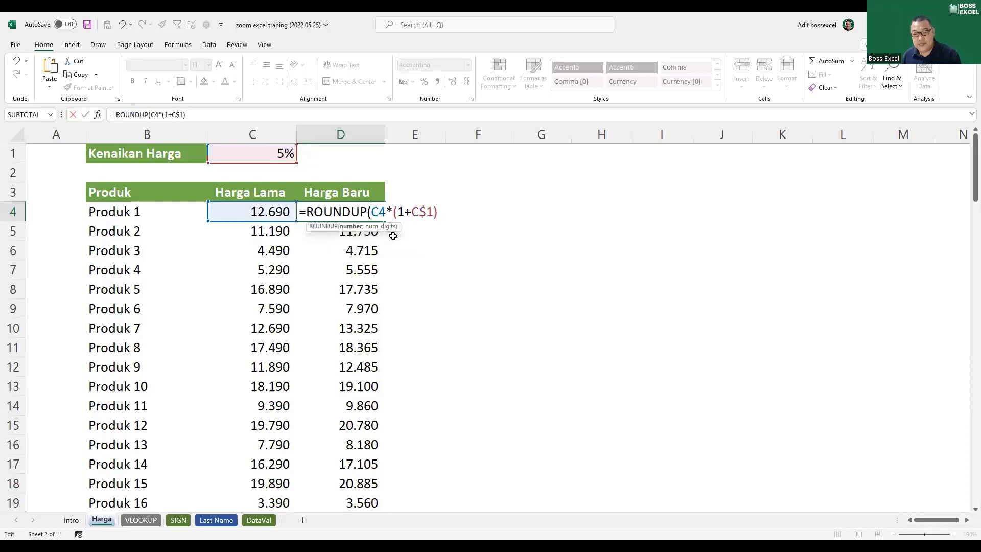
Complete D4's formula as =ROUNDUP(C4*(1+C$1);-1) to round the price up to the nearest ten
left_click_drag(371, 213, 439, 213)
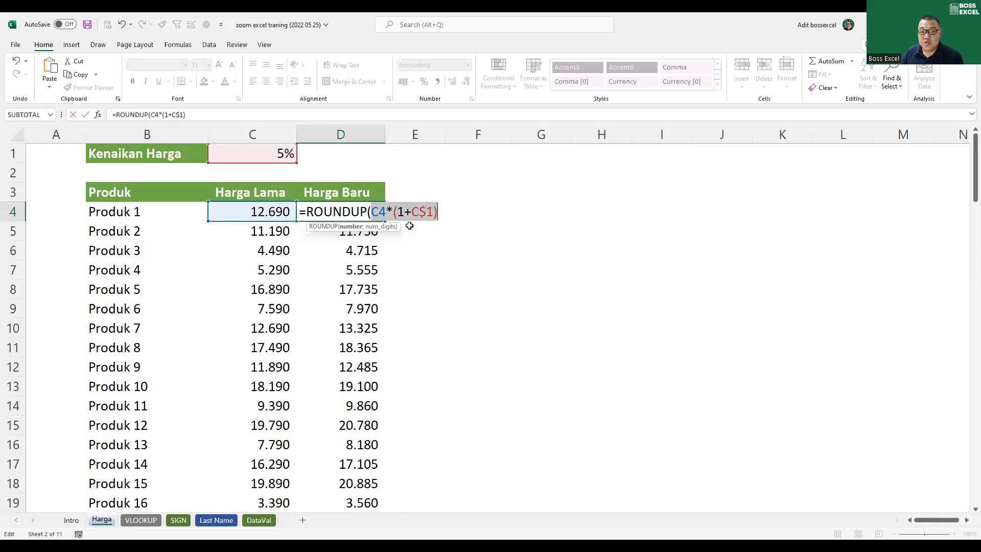
left_click(438, 213)
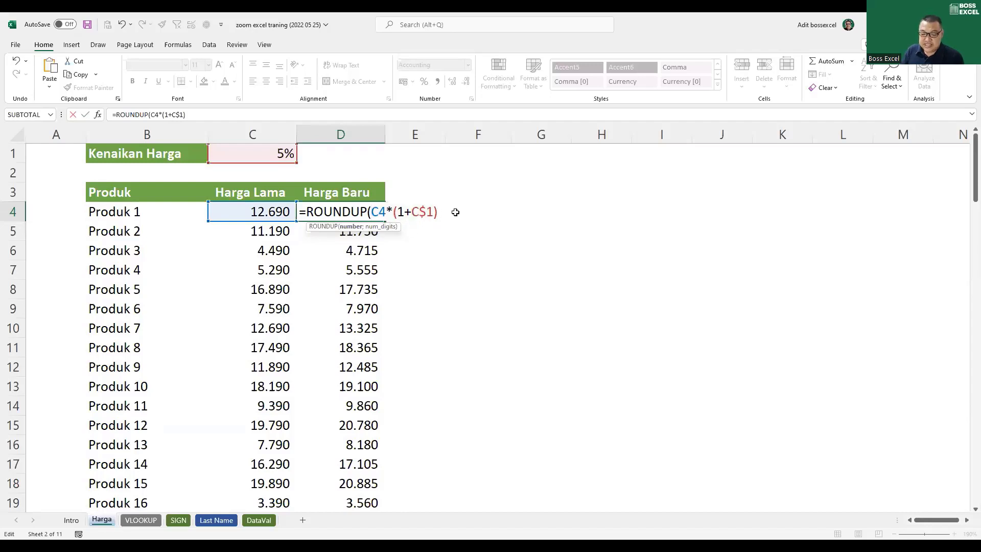
type(";0")
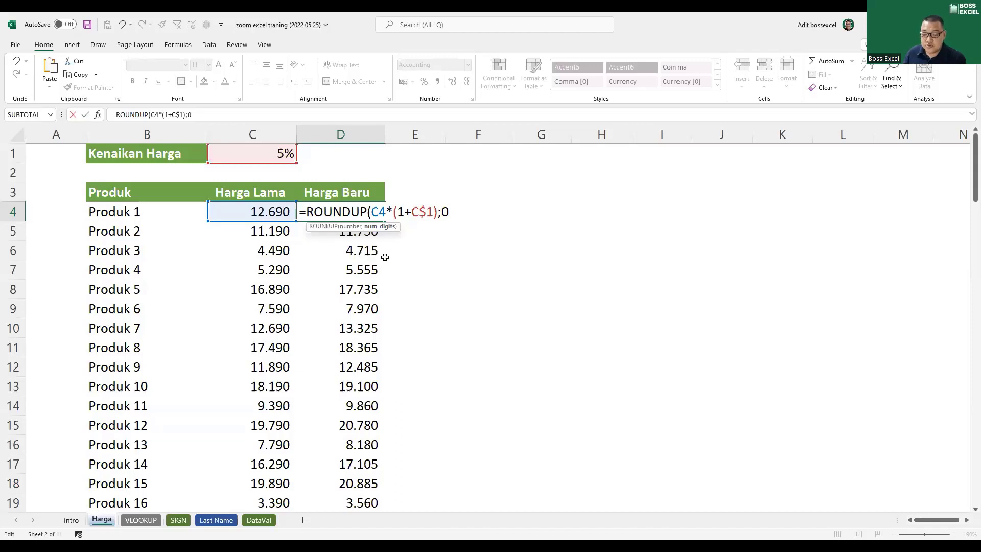
key("BackSpace")
type("-1")
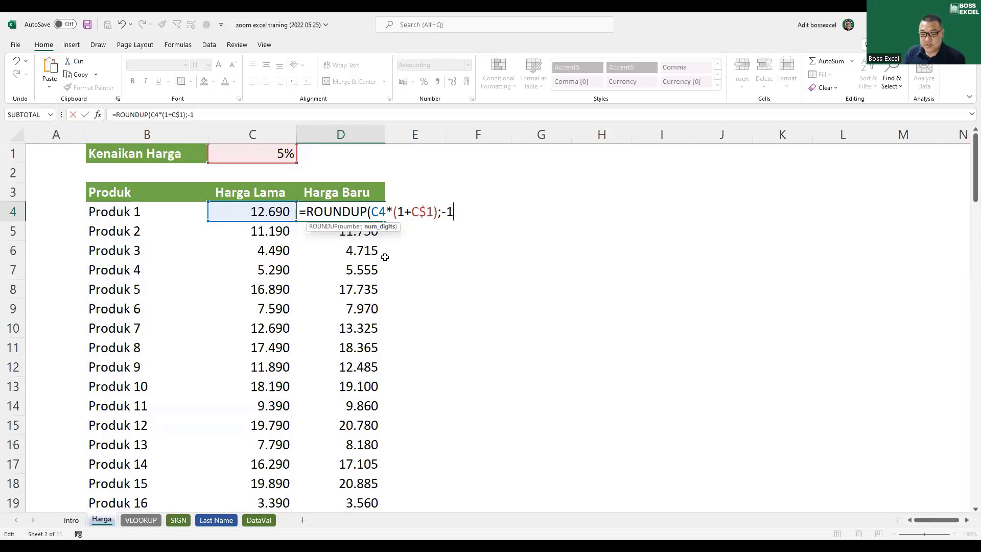
type(")")
key("Return")
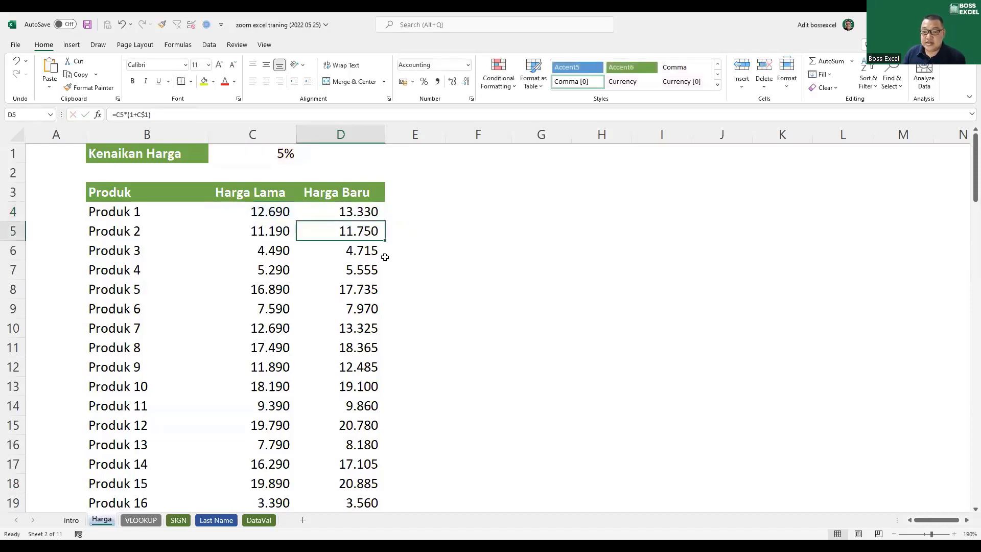
Undo and redo the rounding in D4 to compare both prices, and fill the ROUNDUP formula down to all products
key("ctrl+z")
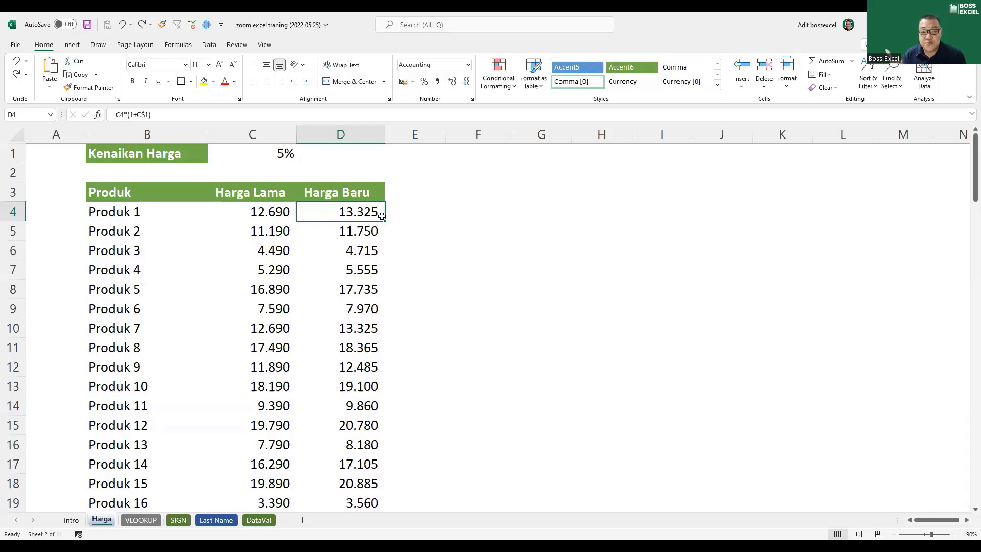
key("ctrl+y")
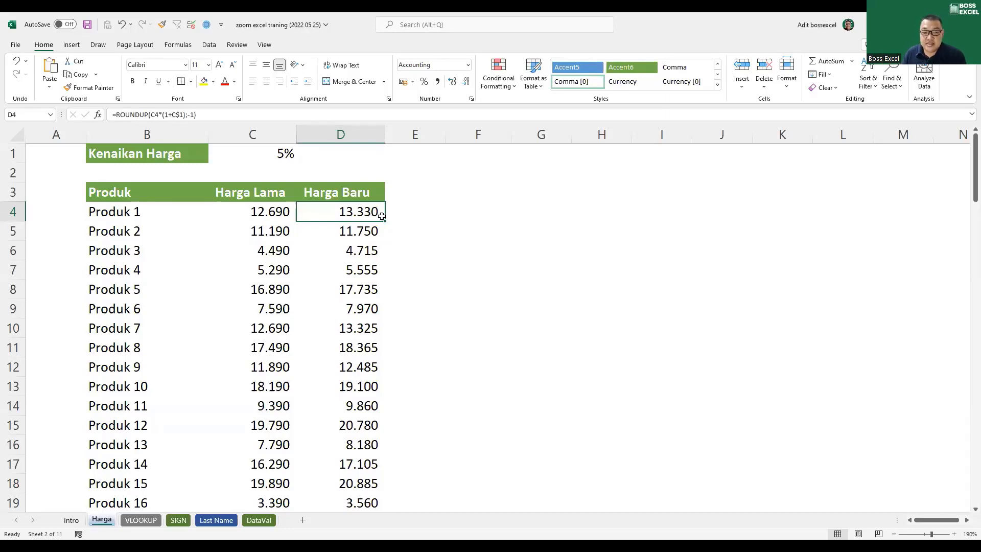
double_click(384, 221)
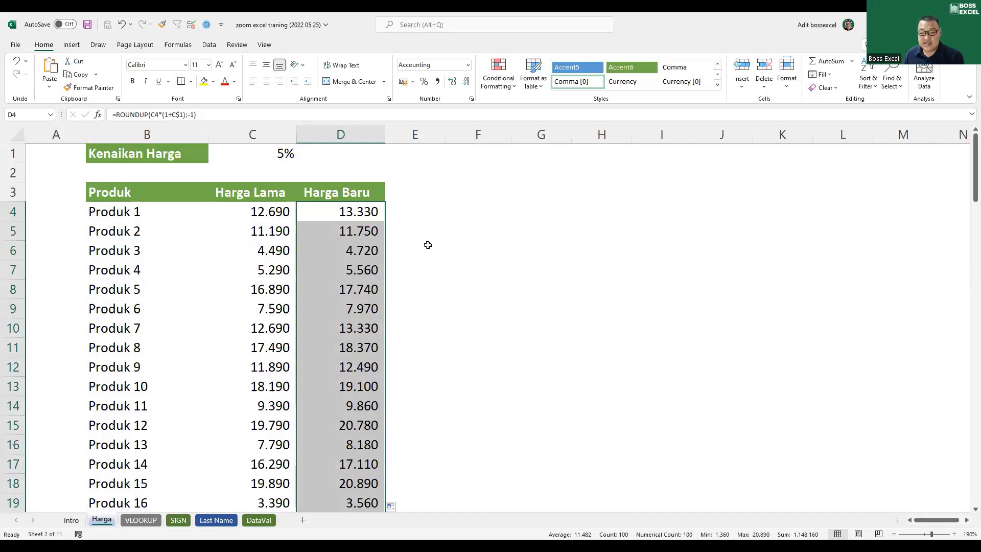
Set the ROUNDUP digits argument to -2 in all selected new-price cells at once
key("F2")
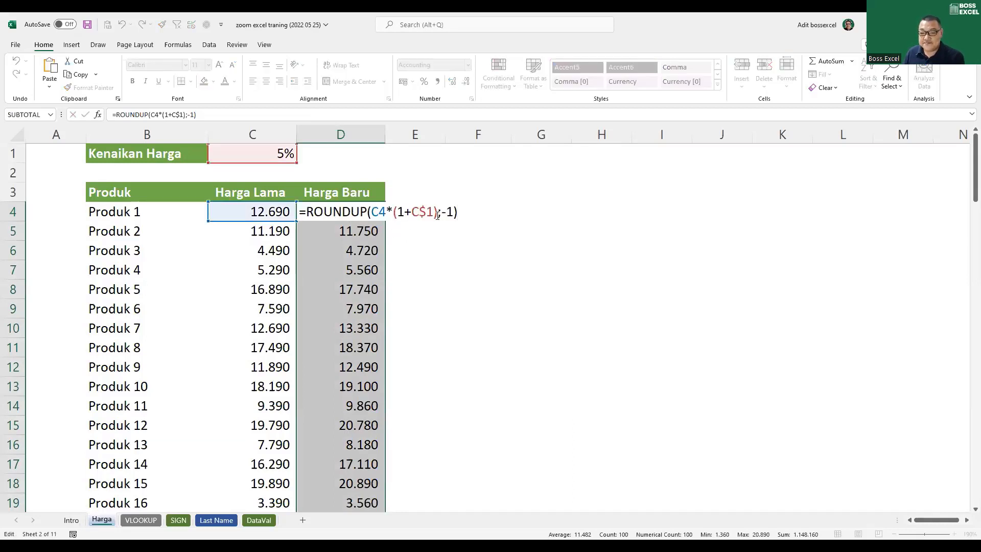
key("Left")
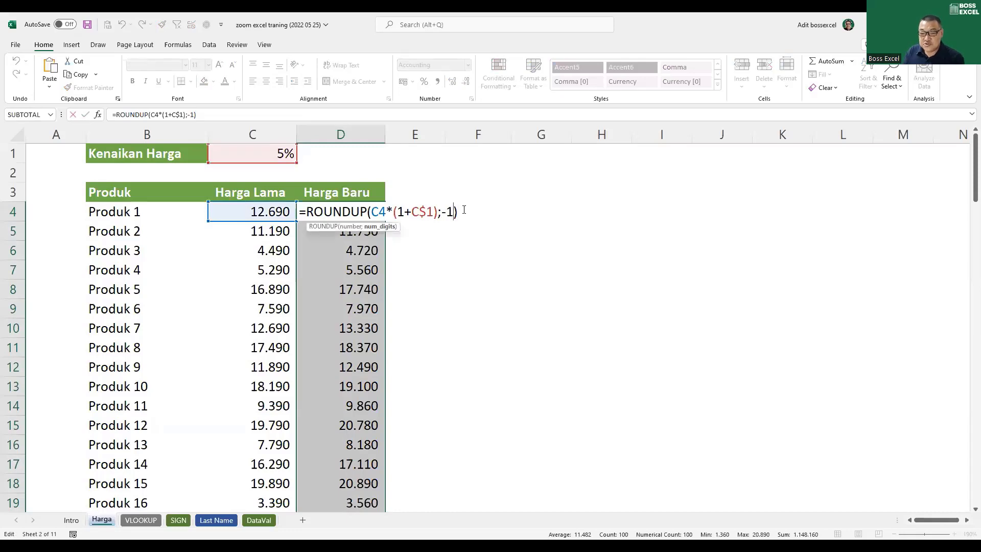
key("BackSpace")
type("2")
key("ctrl+Return")
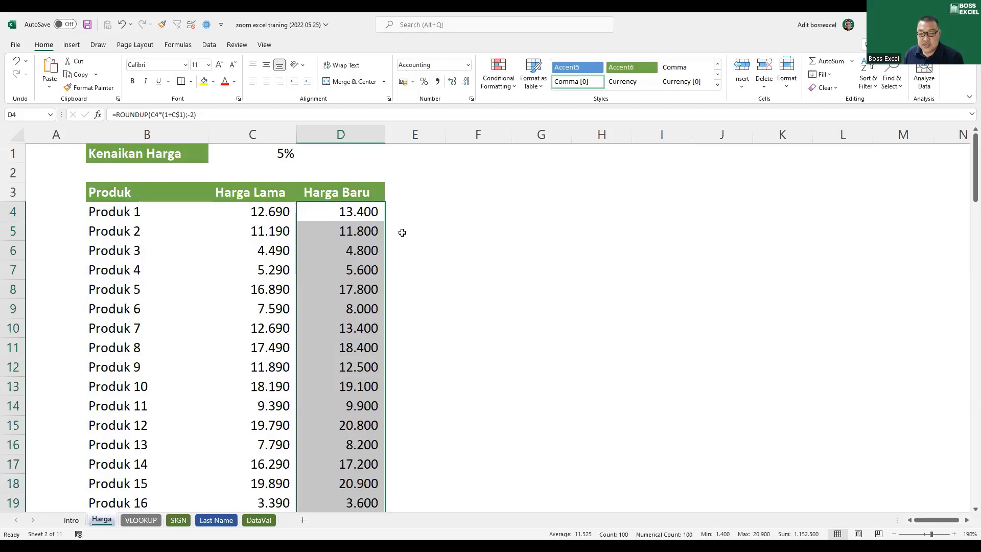
Subtract 10 after the ROUNDUP function in all selected new-price formulas, and review the new prices against the old price and percentage
key("F2")
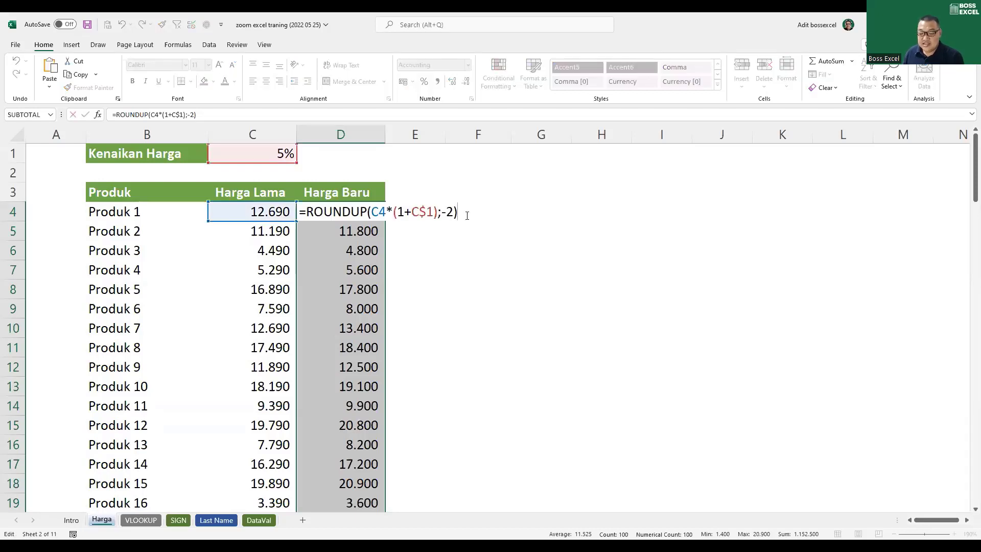
type("-10")
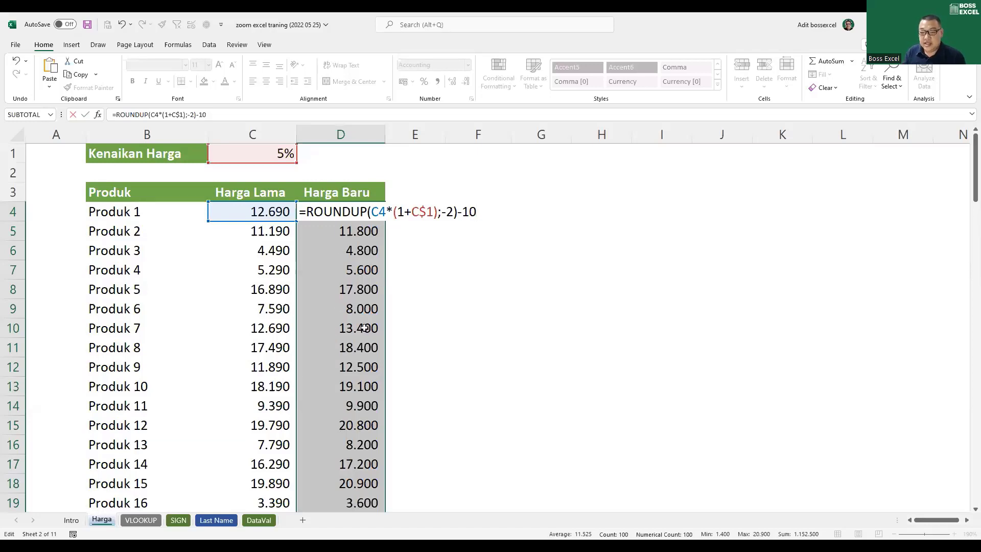
key("ctrl+Return")
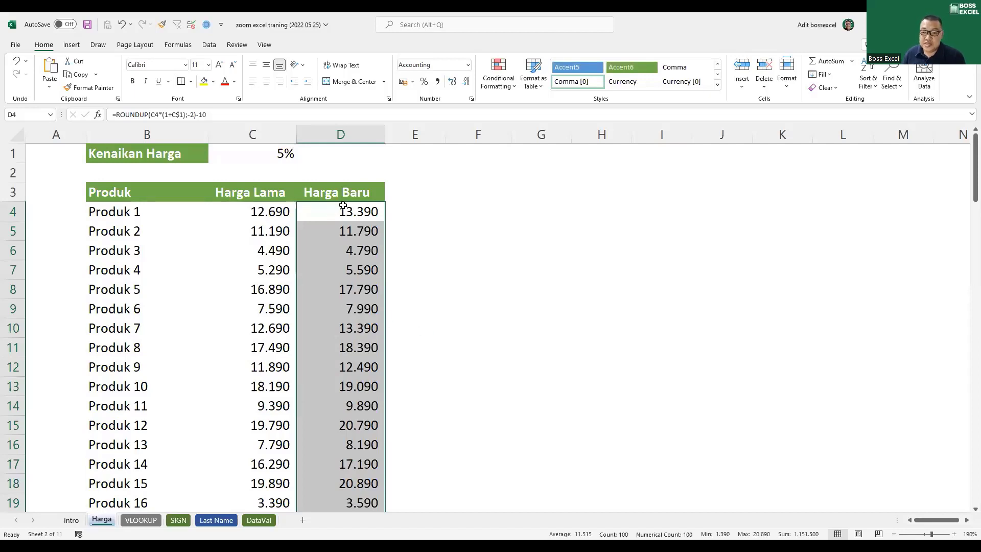
left_click_drag(341, 206, 353, 369)
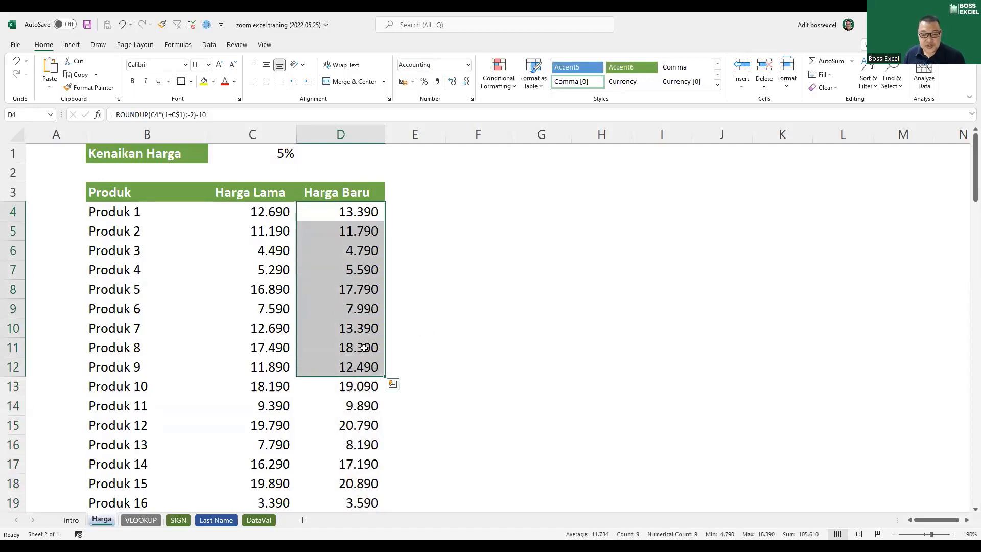
left_click(266, 212)
left_click(279, 158)
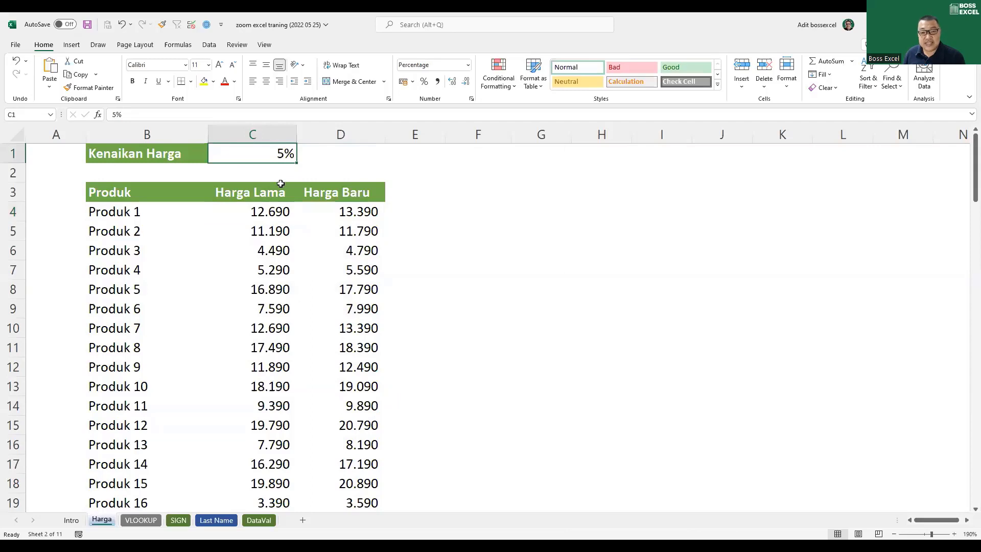
Change D4's formula to =ROUNDUP(C4*(1+C$1);-3)-100 and fill it down to all products
left_click(341, 212)
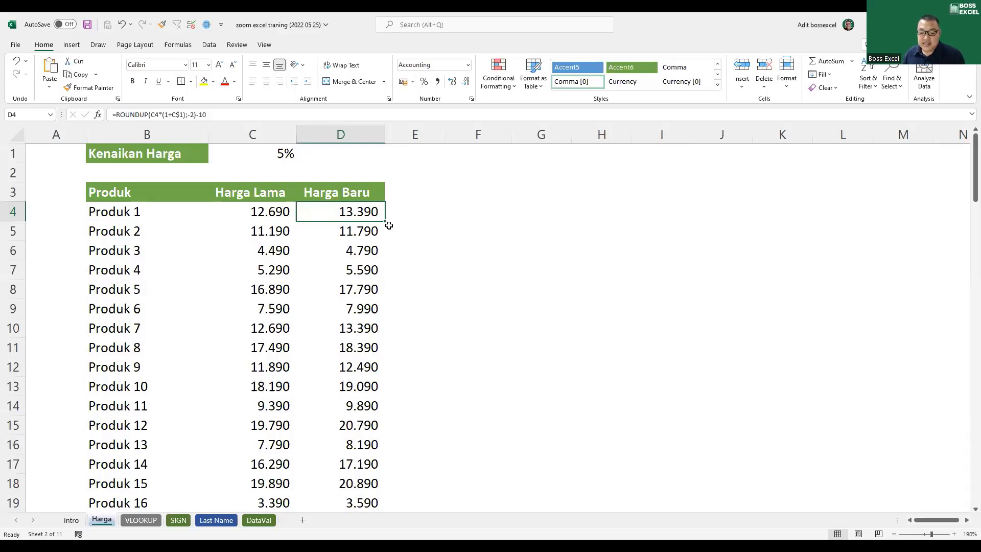
key("F2")
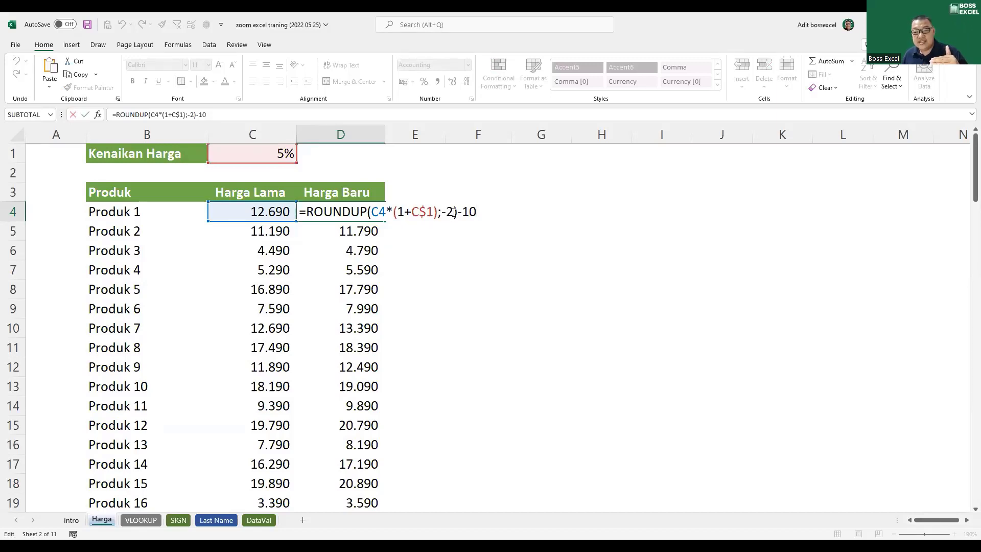
left_click(454, 213)
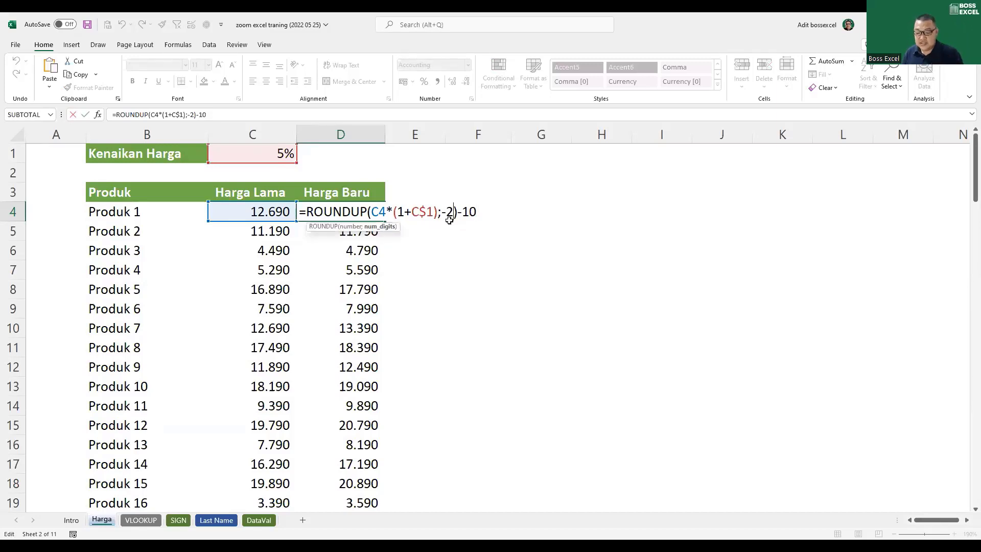
key("BackSpace")
type("3")
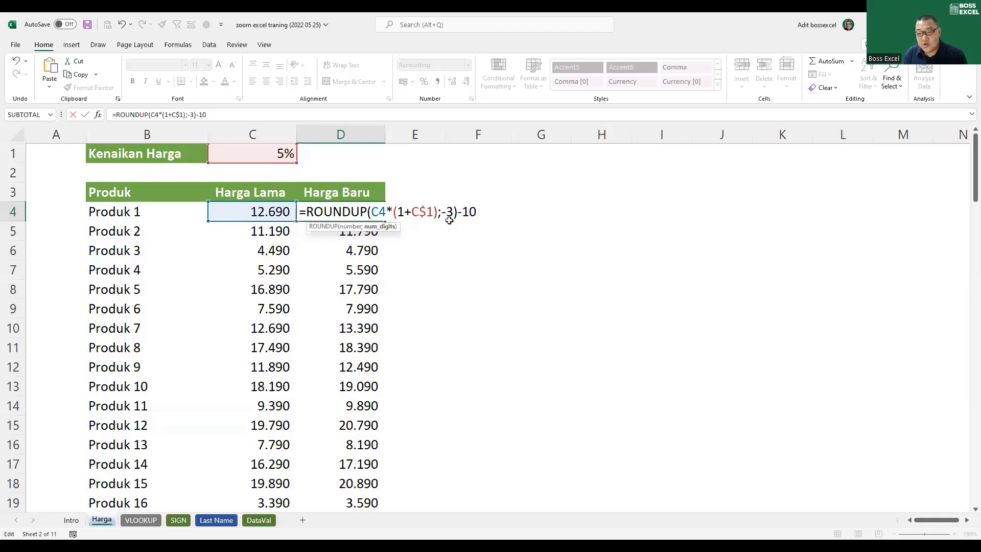
left_click(486, 212)
type("0")
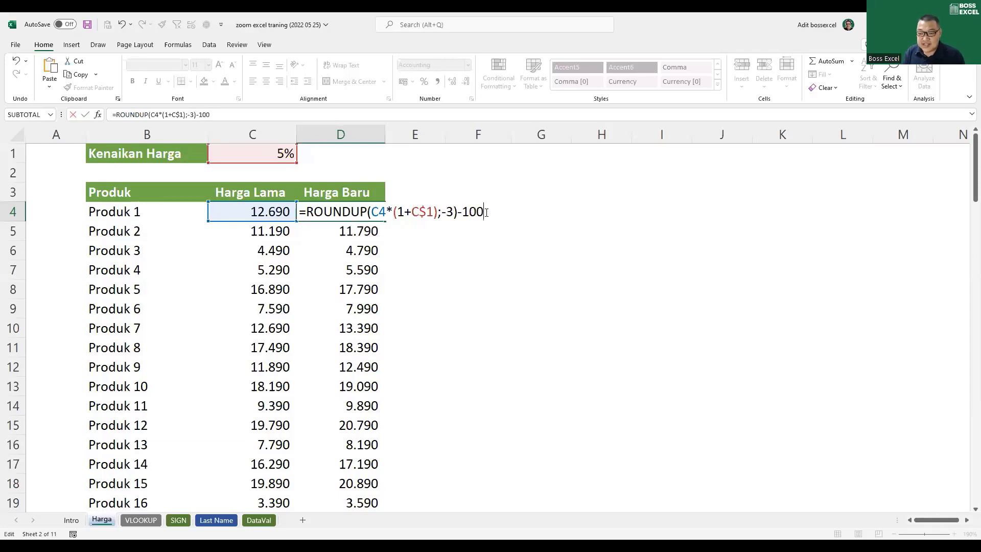
key("Return")
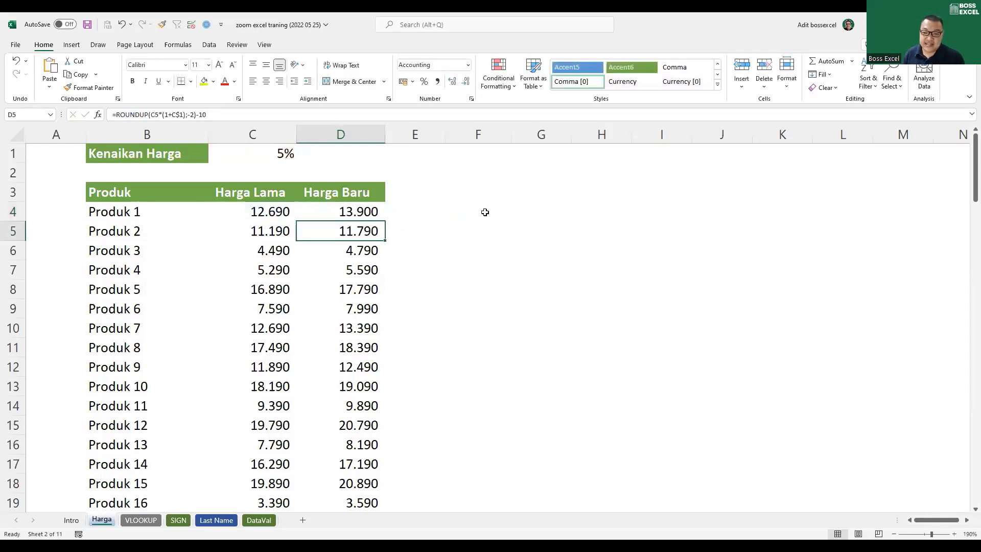
left_click(377, 213)
double_click(385, 220)
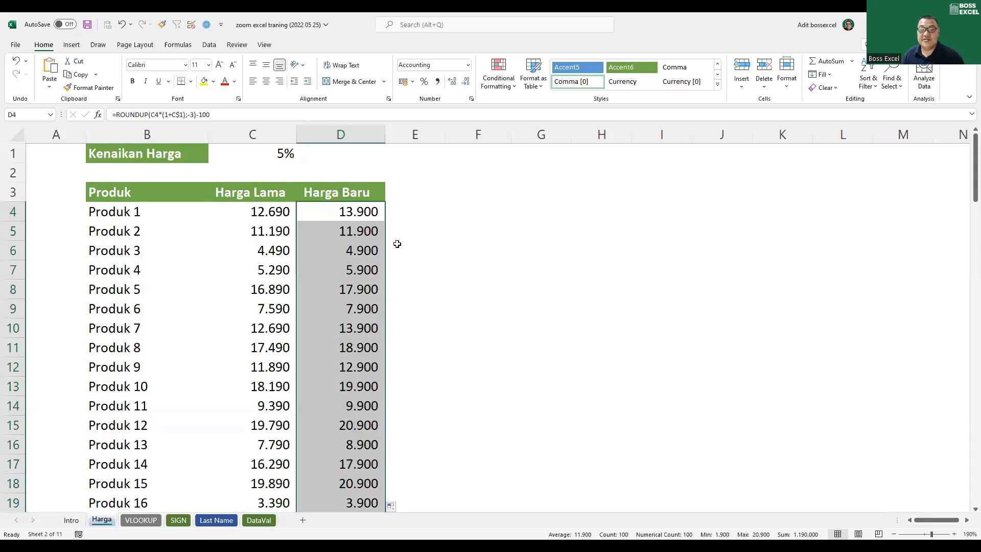
Review the first new prices in column D and inspect the rounding formula in D4 without changing it
left_click(336, 214)
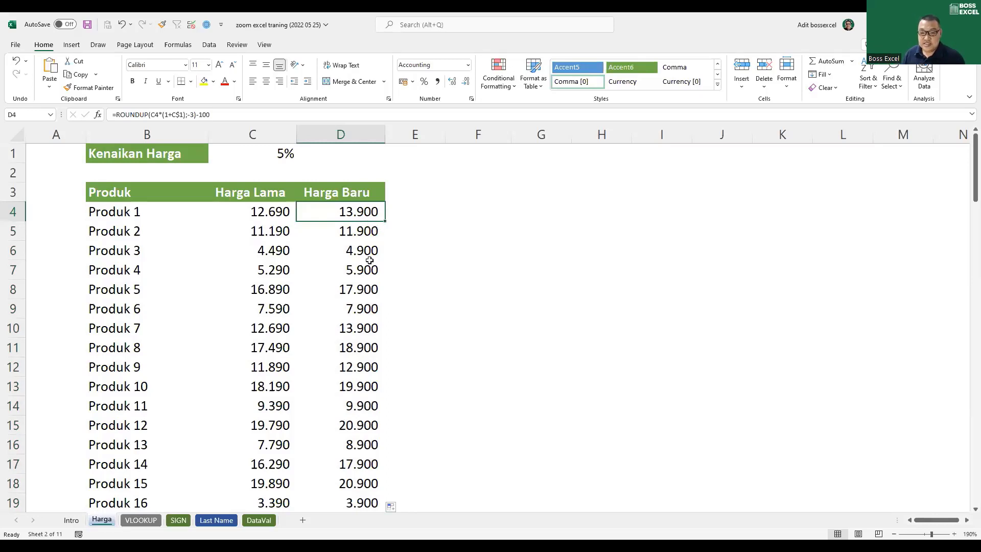
left_click(376, 289, "shift")
key("F2")
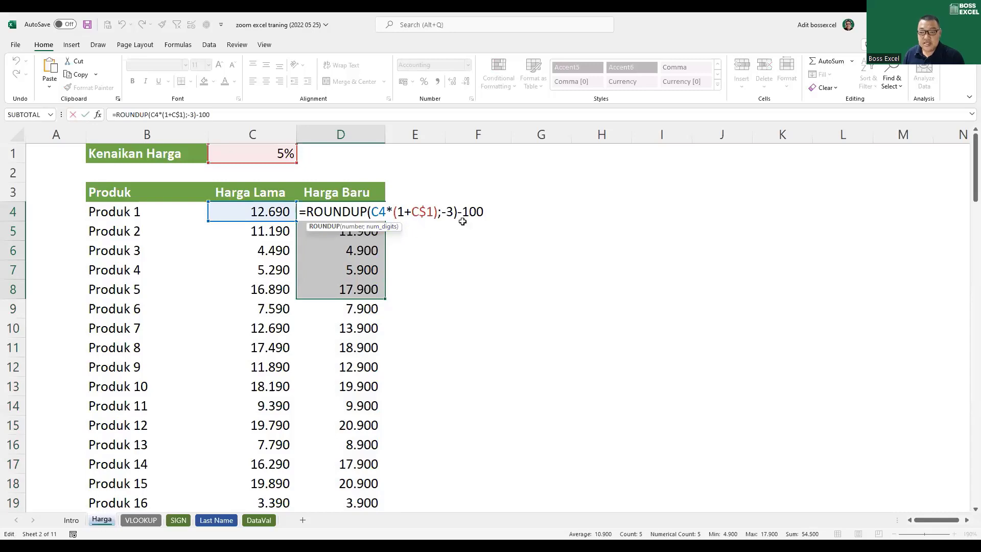
key("Escape")
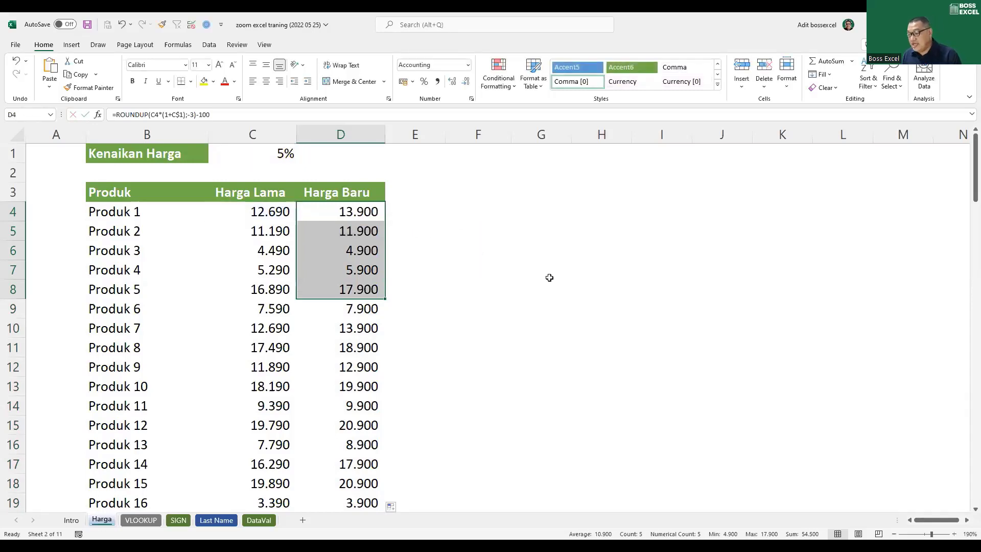
left_click(354, 216)
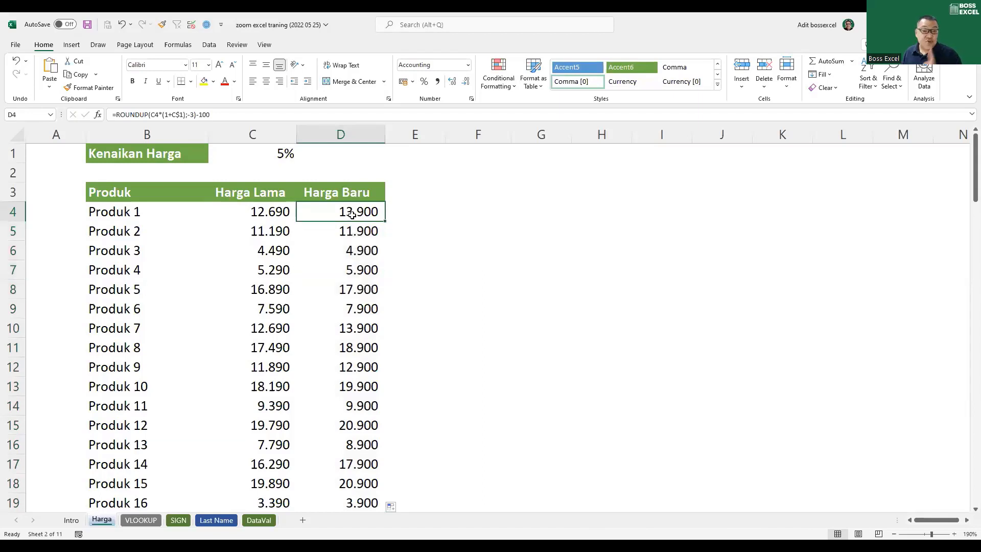
left_click_drag(354, 217, 371, 273)
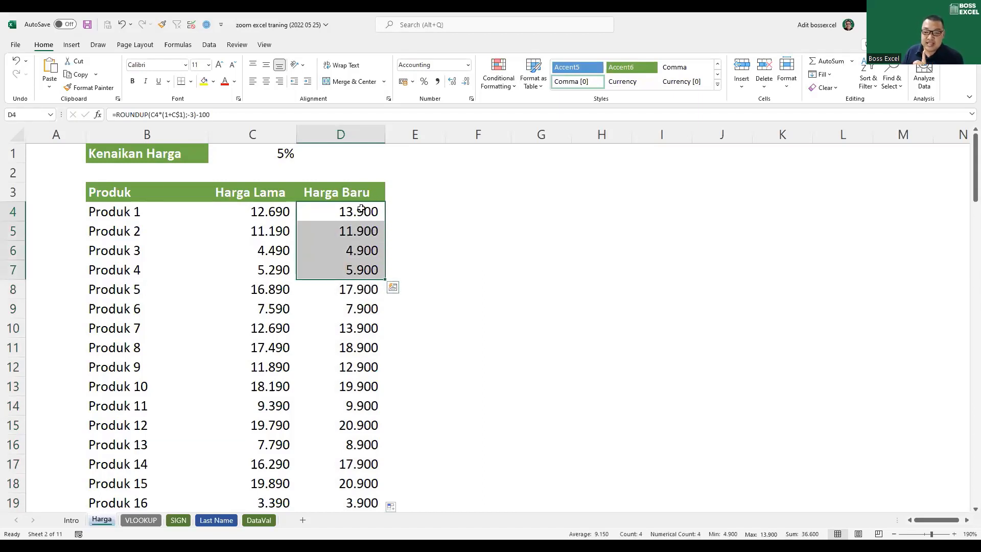